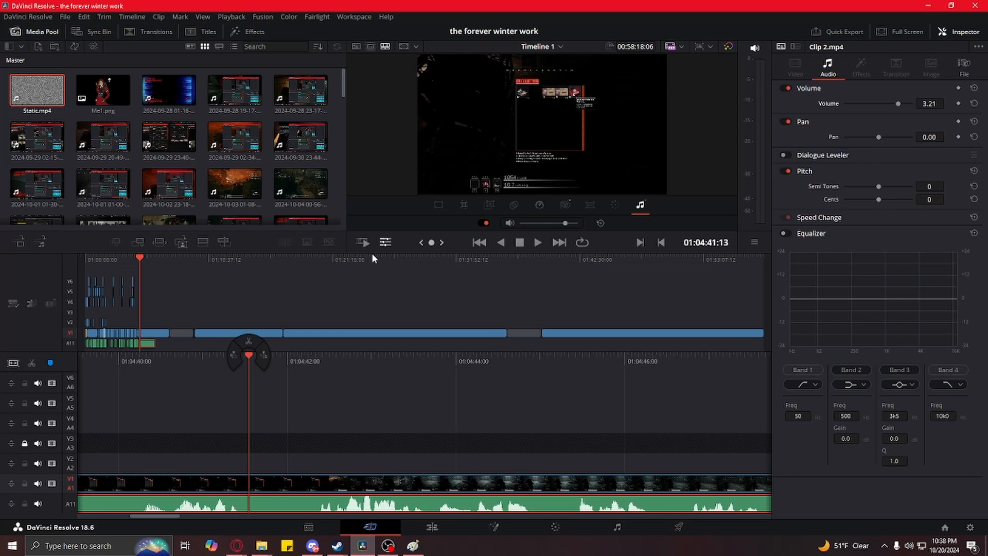
# Step: Browse the media pool's recordings and numbered voice clips
pyautogui.scroll(-1, 240, 183)
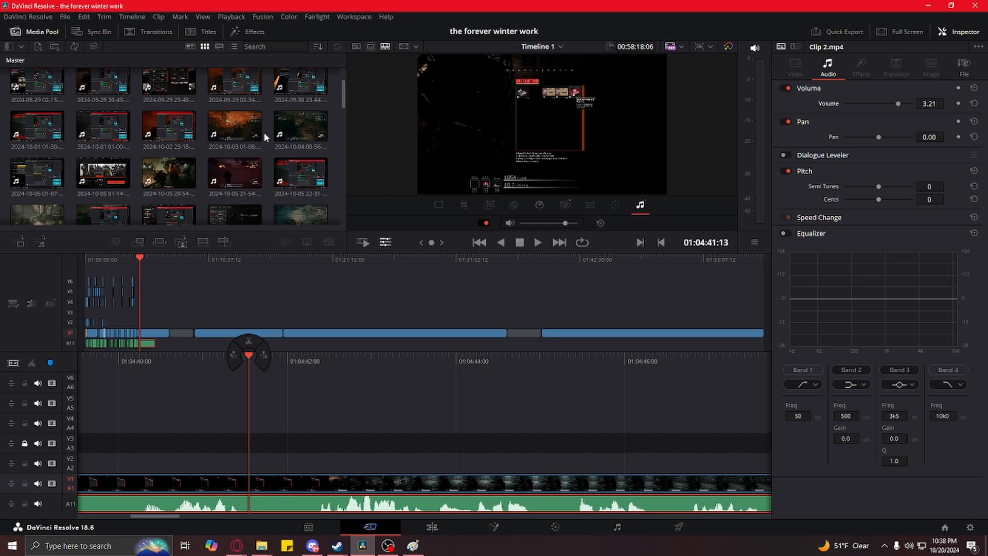
pyautogui.scroll(2, 193, 113)
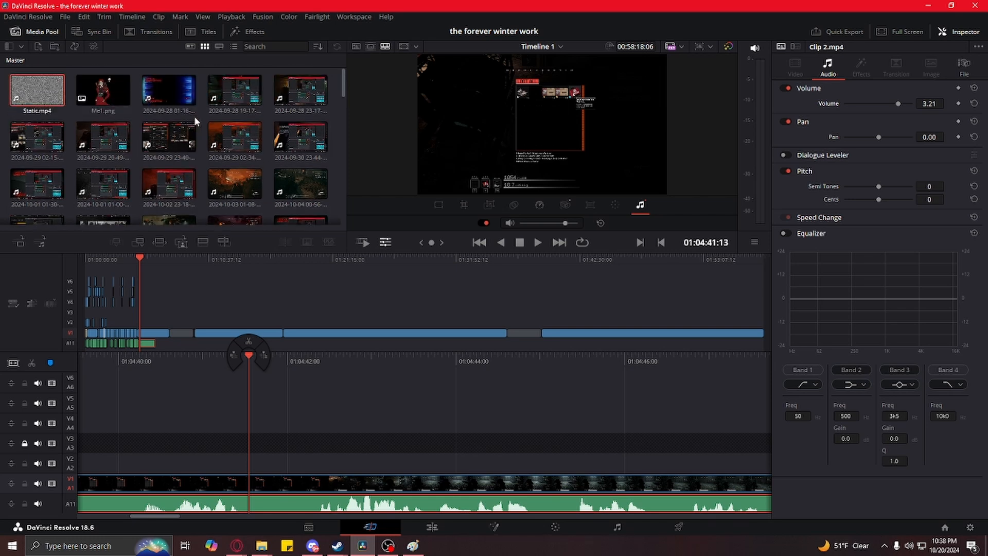
pyautogui.scroll(-5, 199, 135)
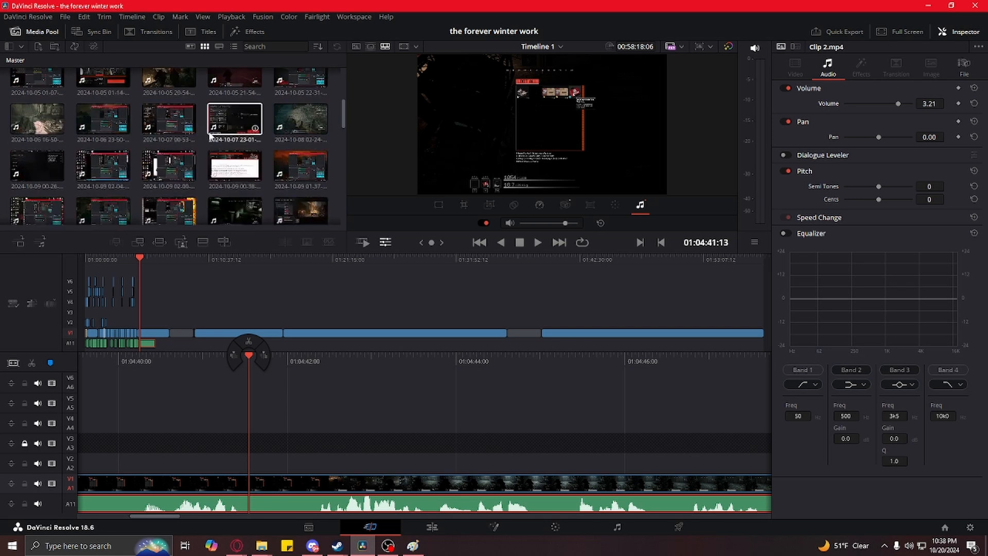
pyautogui.scroll(5, 212, 138)
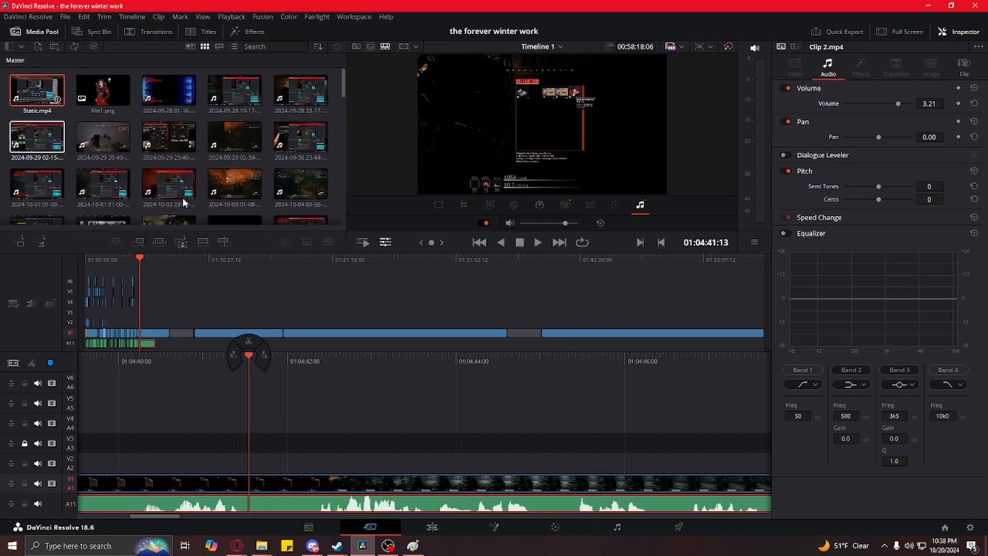
pyautogui.scroll(-1, 226, 176)
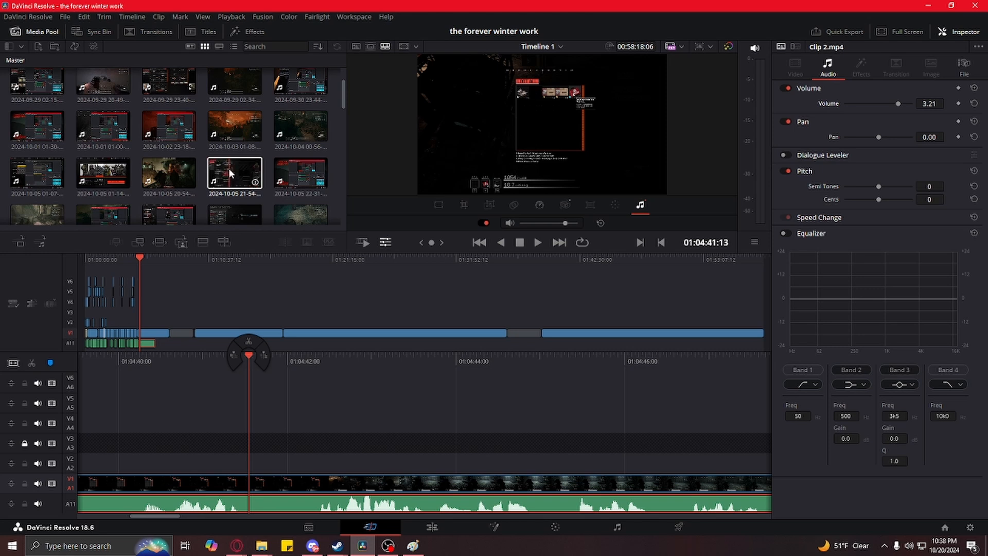
pyautogui.scroll(-3, 223, 157)
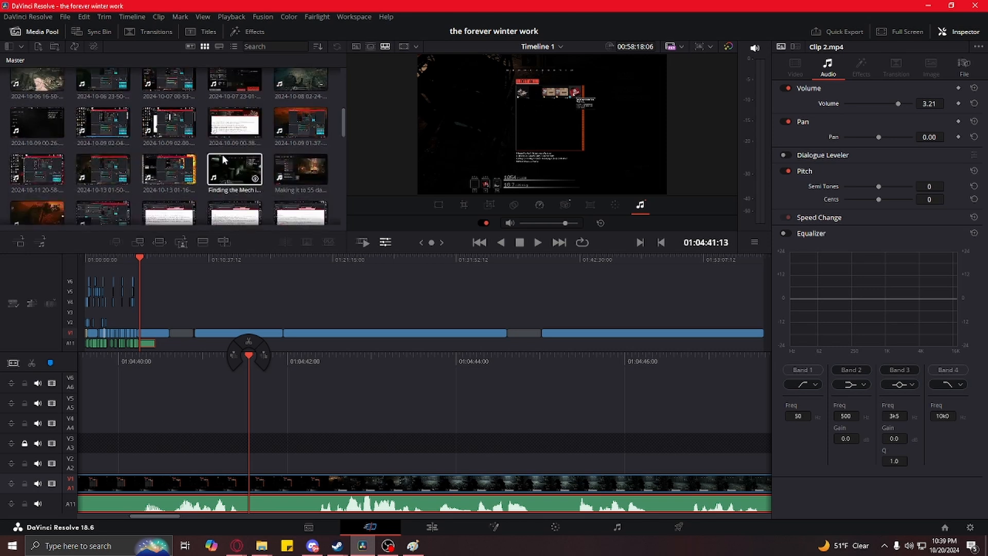
pyautogui.scroll(-2, 223, 159)
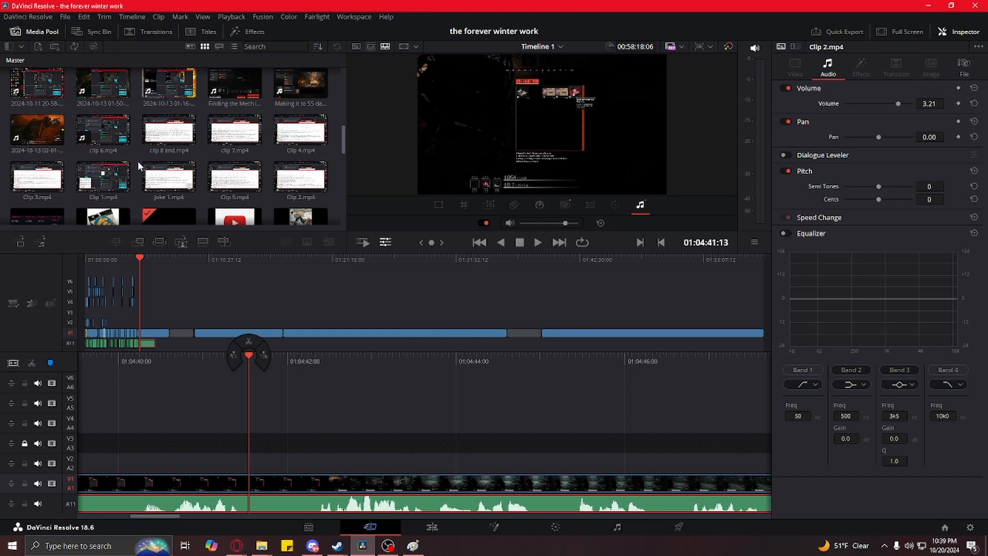
pyautogui.scroll(1, 137, 155)
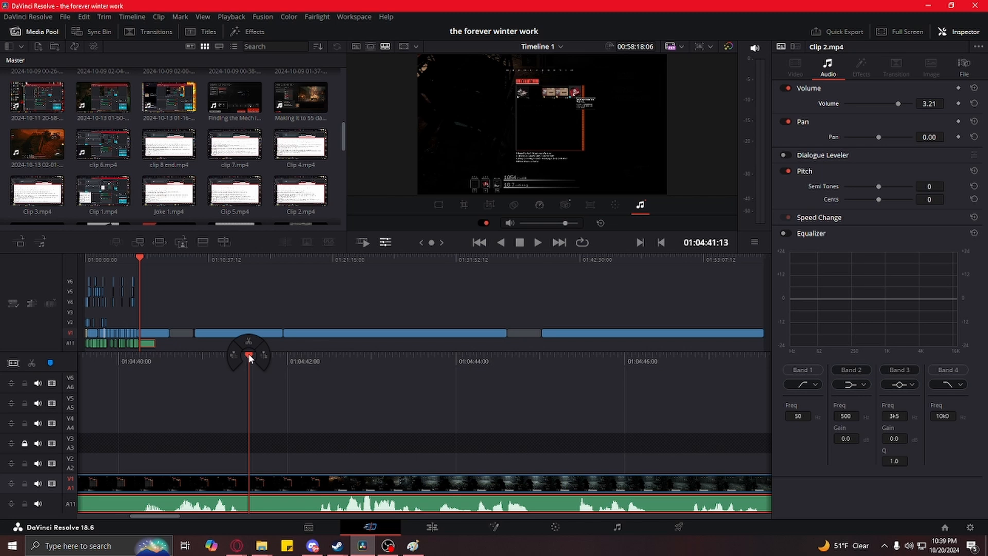
# Step: Scrub through the edited section of the timeline and play it back from 01:04:24:23 to check the voice-over
pyautogui.moveTo(250, 356); pyautogui.dragTo(361, 424)
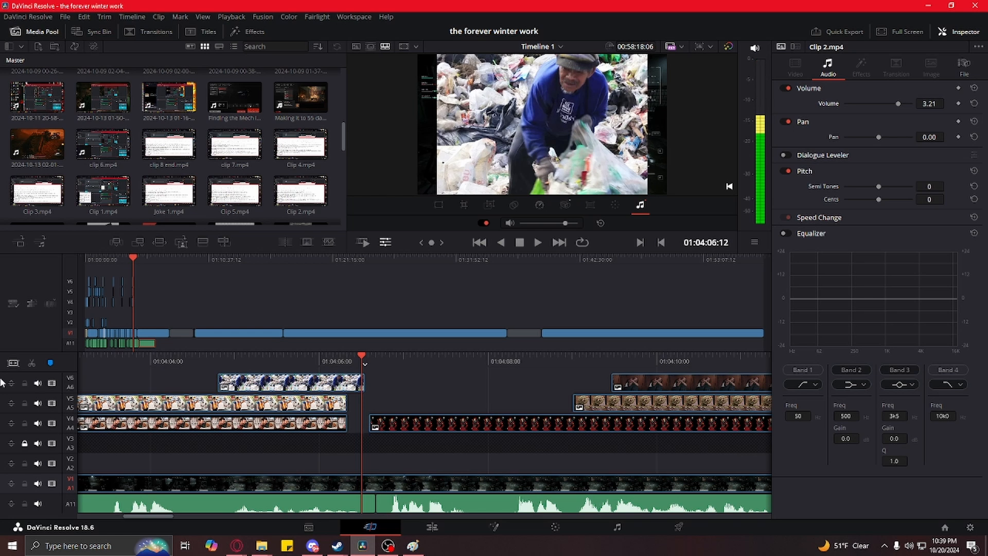
pyautogui.moveTo(367, 345); pyautogui.dragTo(604, 373)
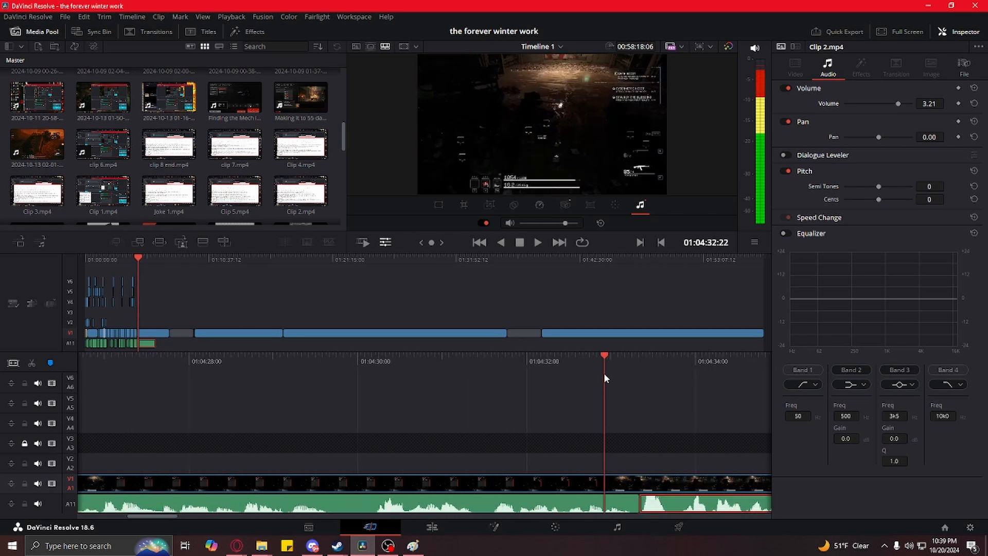
pyautogui.click(537, 246)
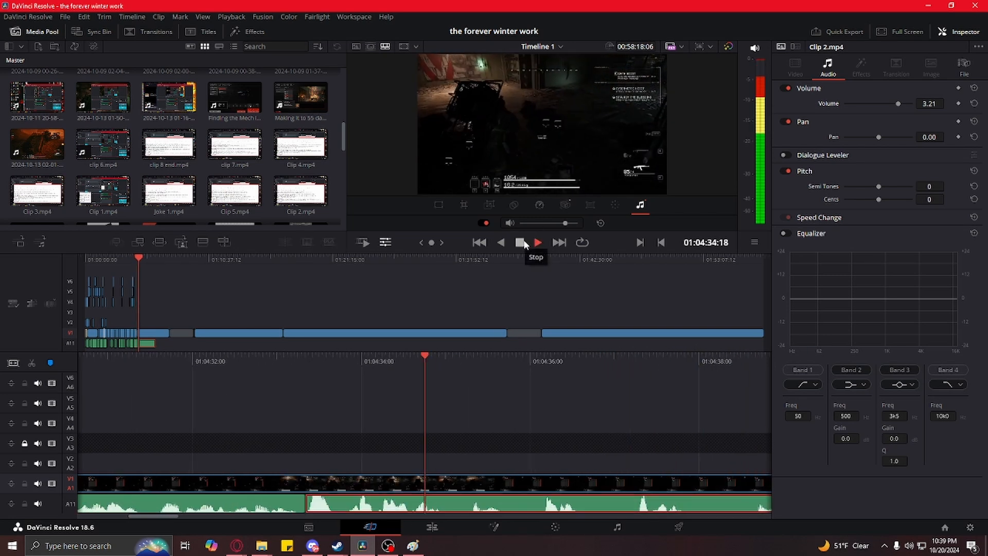
pyautogui.click(521, 242)
pyautogui.moveTo(429, 354); pyautogui.dragTo(318, 381)
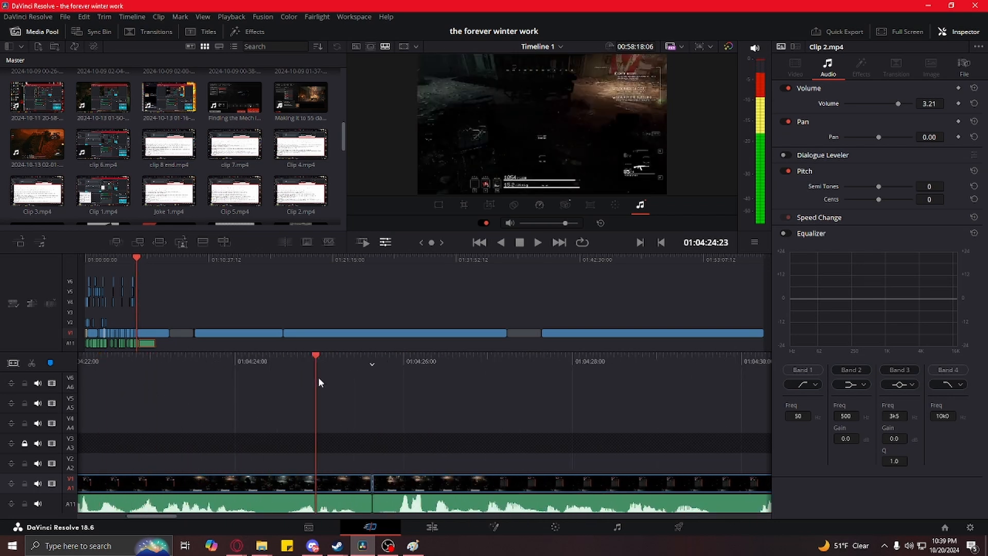
pyautogui.click(539, 242)
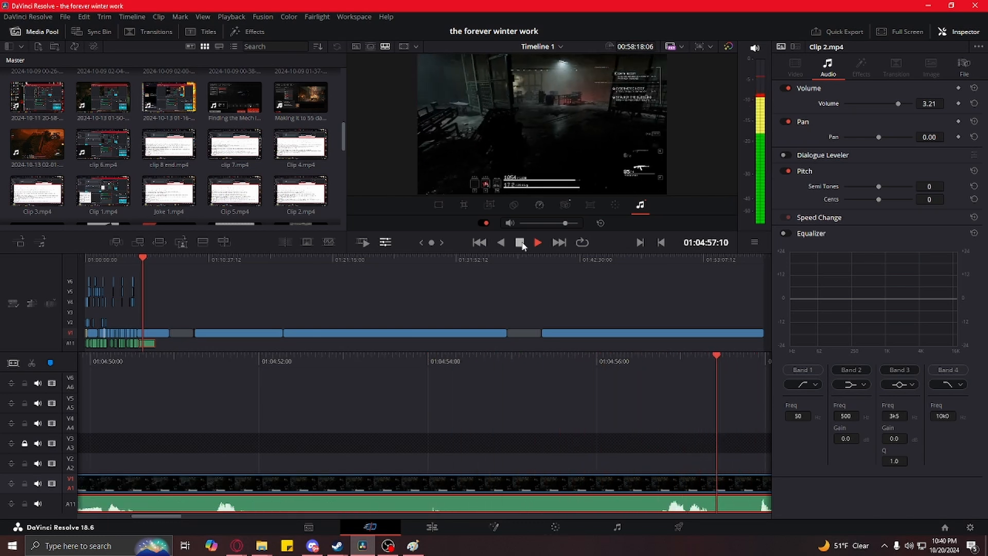
# Step: Replay the section from 01:04:25:13 and split the Clip 2.mp4 voice clip on track A11 at 01:04:29:16
pyautogui.click(755, 355)
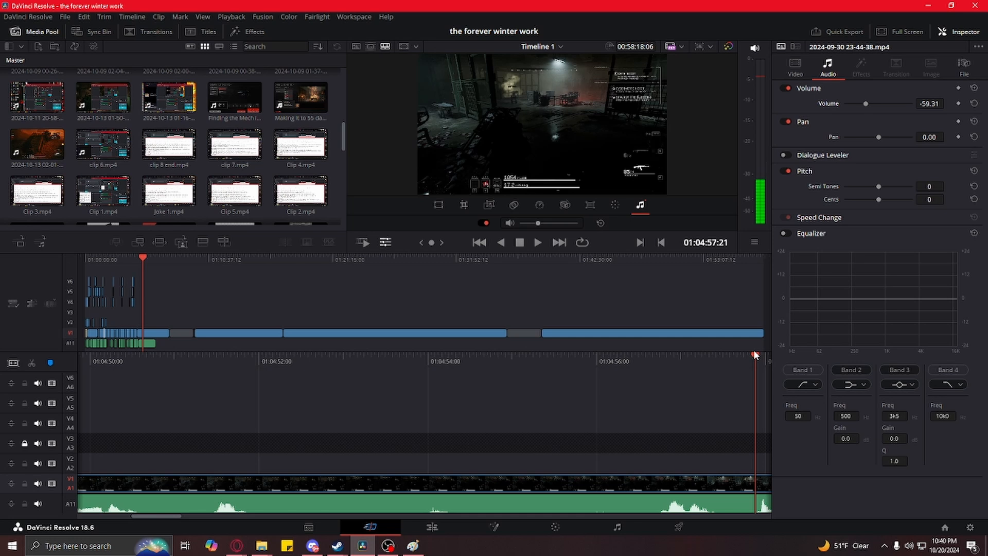
pyautogui.moveTo(755, 356); pyautogui.dragTo(672, 425)
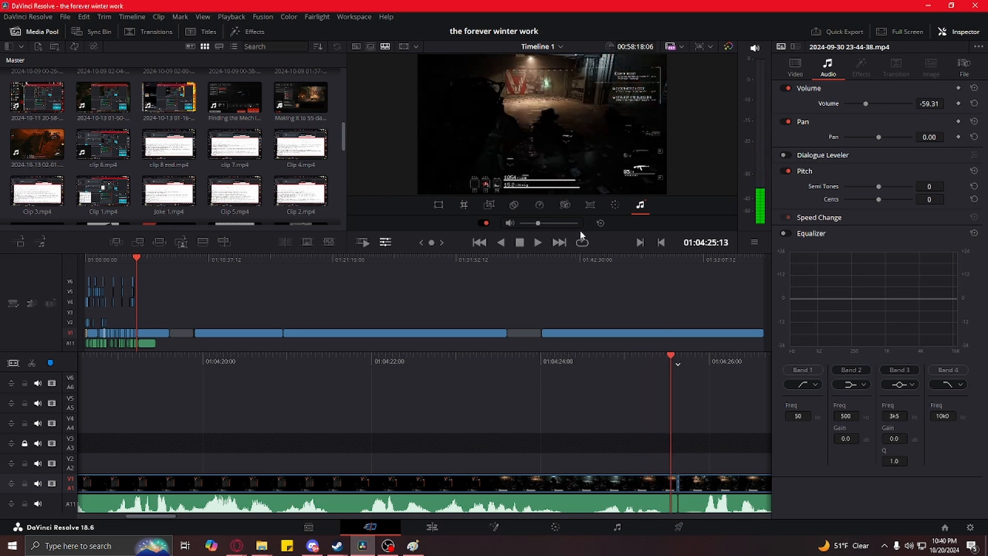
pyautogui.click(540, 241)
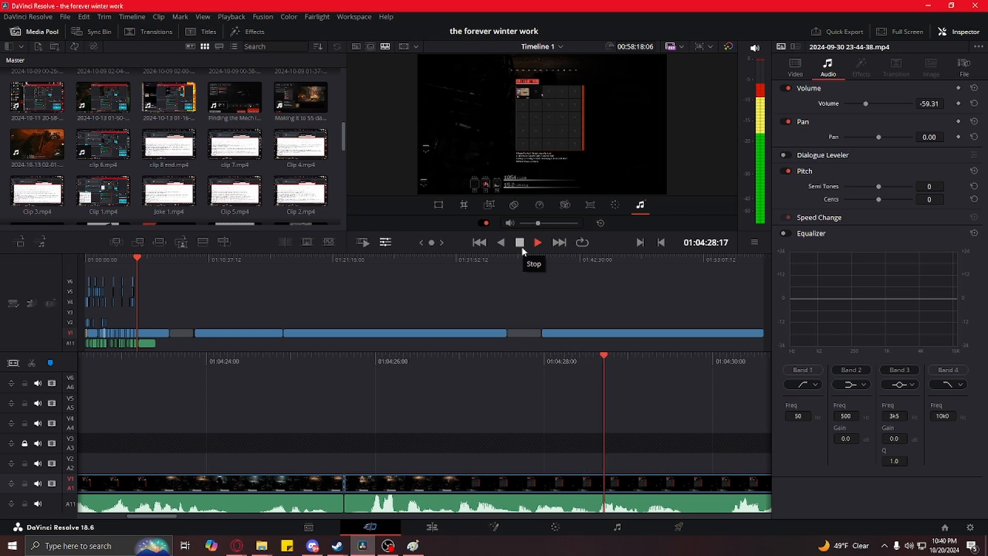
pyautogui.click(521, 246)
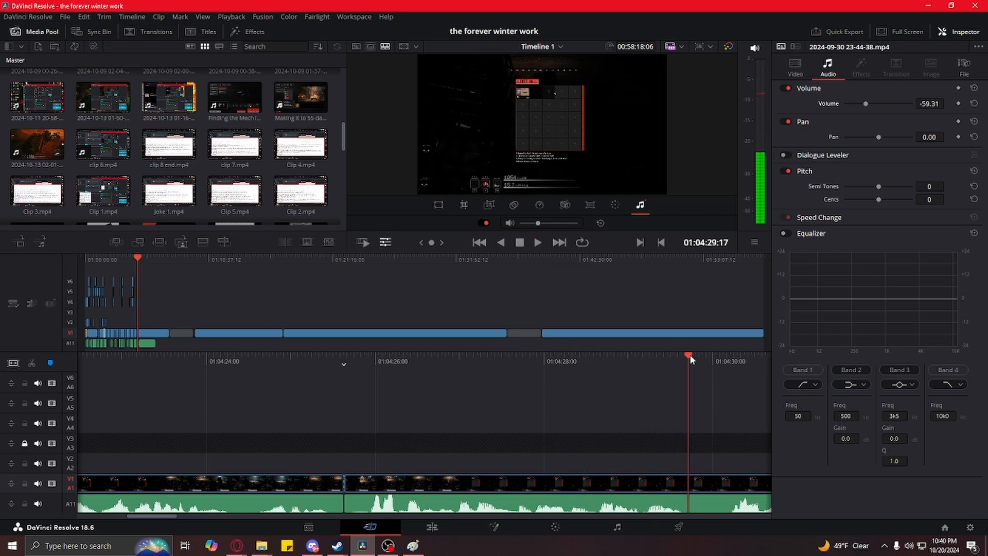
pyautogui.moveTo(692, 358); pyautogui.dragTo(687, 359)
pyautogui.click(714, 507)
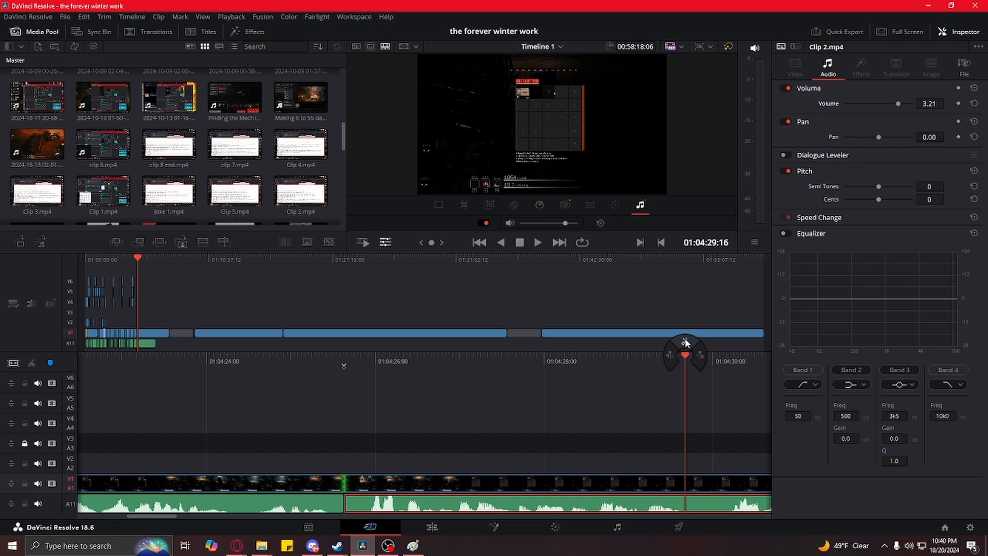
pyautogui.click(685, 340)
# Step: Find the end of the pause and split the A11 voice clip at 01:04:30:03
pyautogui.click(538, 242)
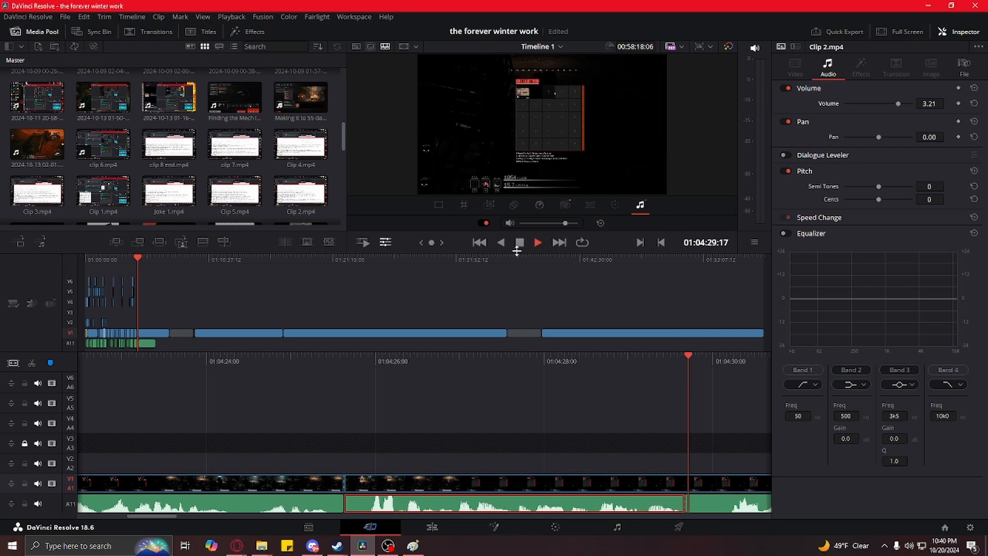
pyautogui.click(520, 243)
pyautogui.moveTo(743, 353); pyautogui.dragTo(724, 360)
pyautogui.click(696, 506)
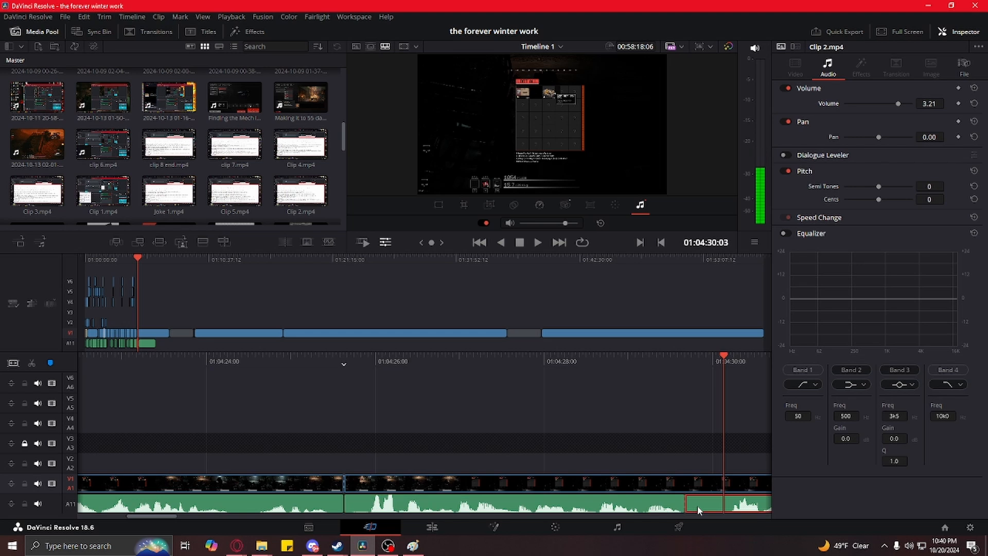
pyautogui.rightClick(696, 505)
pyautogui.click(723, 359)
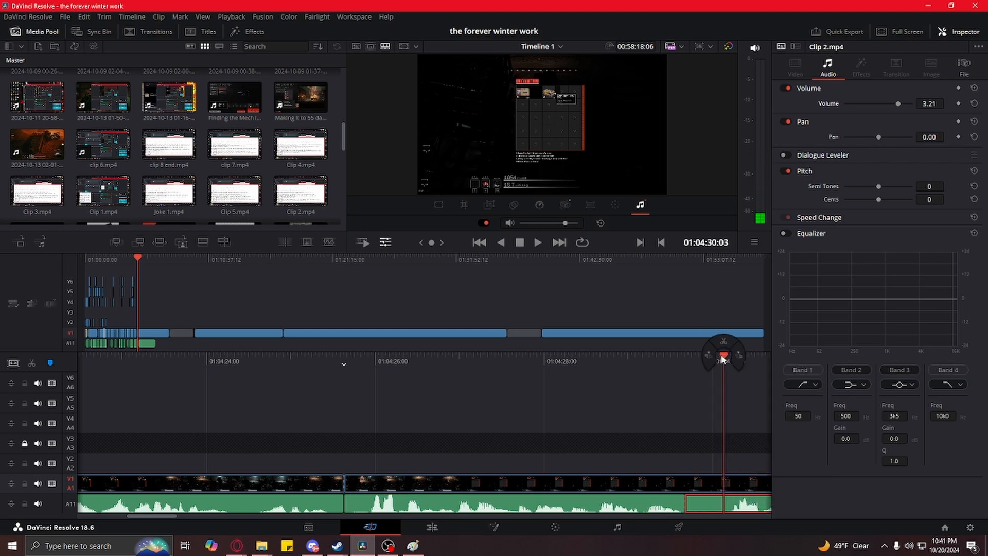
# Step: Cut out the short voice segment between the two splits and move the following audio clip against the previous one
pyautogui.rightClick(710, 505)
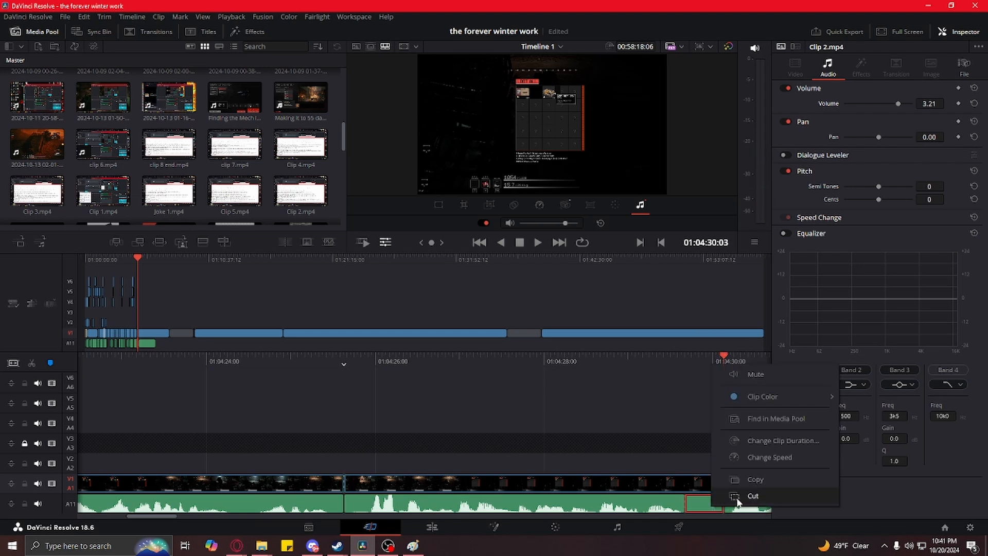
pyautogui.click(736, 496)
pyautogui.moveTo(720, 513); pyautogui.dragTo(705, 509)
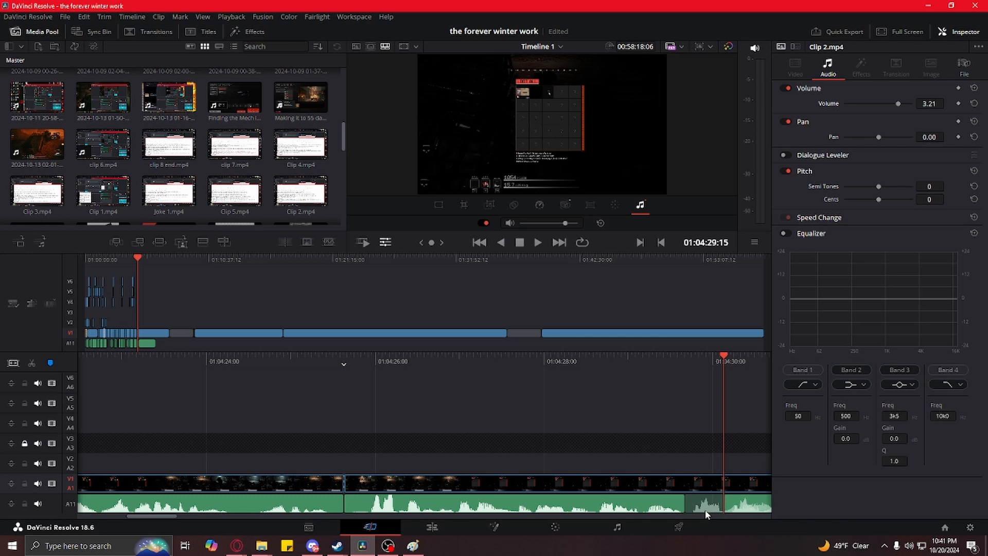
# Step: Close the A11 gap near 01:04:33 by moving the following voice clip back against the end of the previous one
pyautogui.click(712, 355)
pyautogui.click(645, 356)
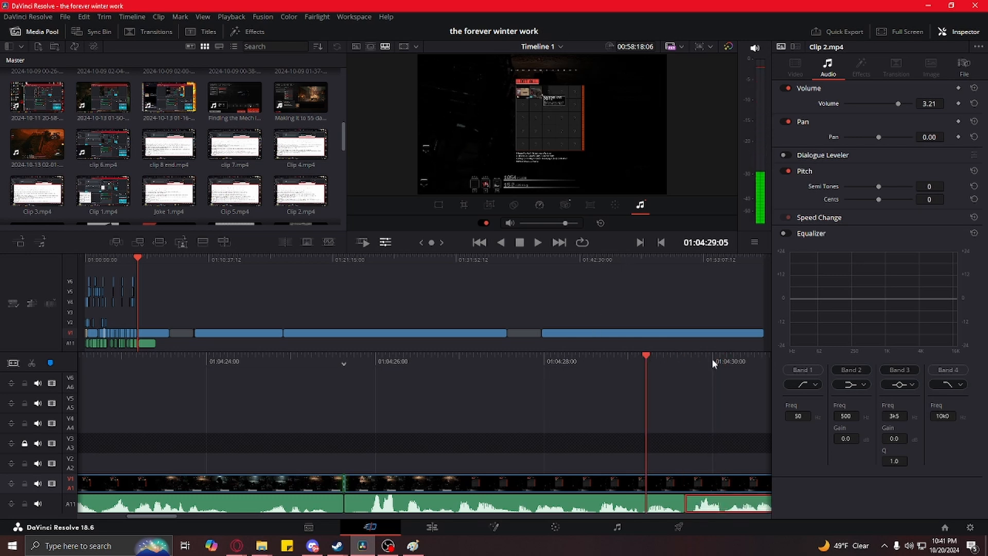
pyautogui.moveTo(645, 356); pyautogui.dragTo(354, 390)
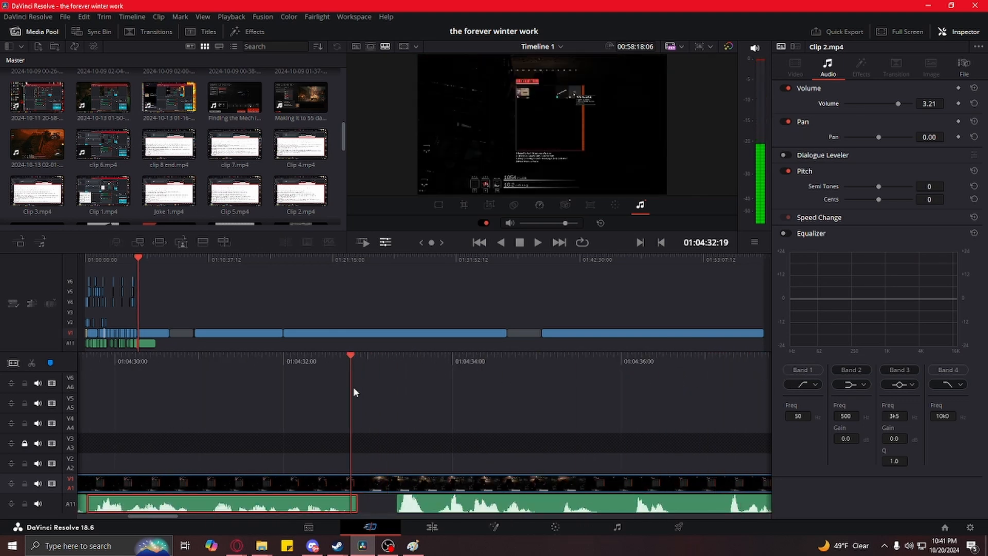
pyautogui.click(537, 242)
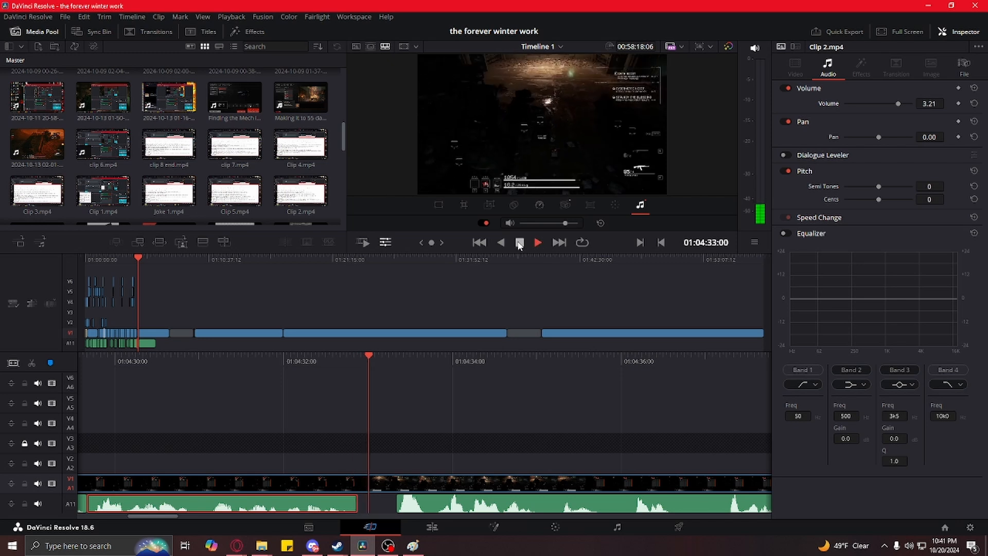
pyautogui.click(521, 242)
pyautogui.click(380, 503)
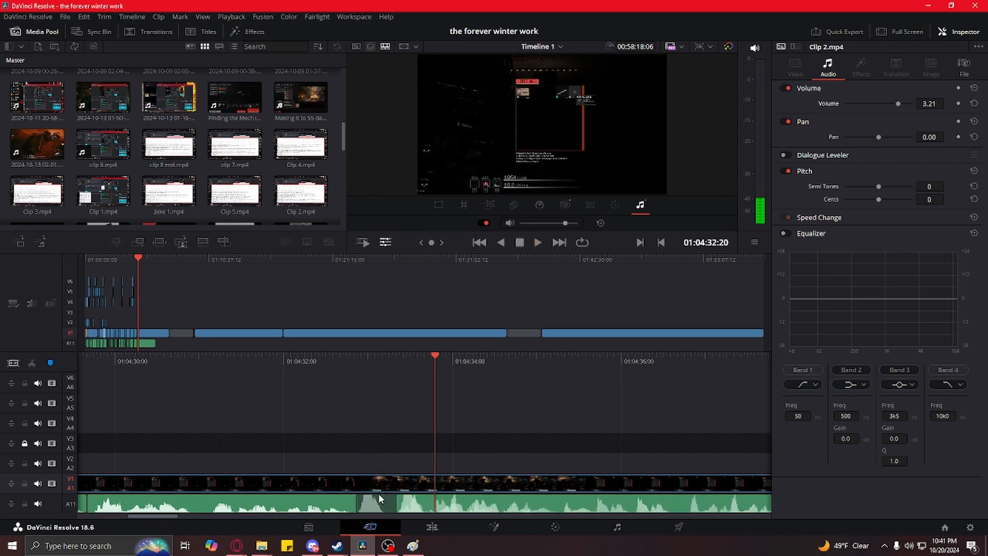
pyautogui.press('Delete')
# Step: Play back the closed join and split the A11 voice clip at 01:04:34:13
pyautogui.moveTo(436, 356); pyautogui.dragTo(210, 358)
pyautogui.click(538, 243)
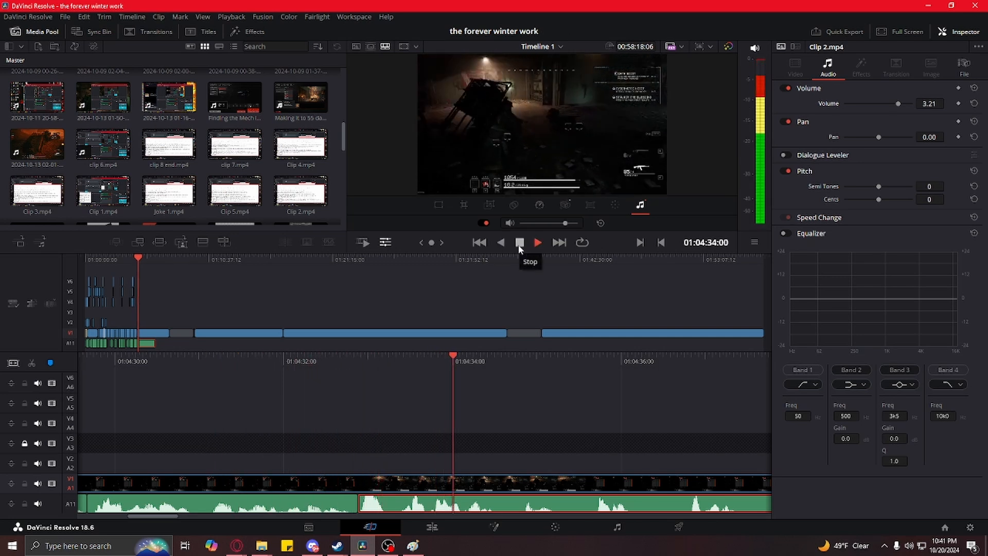
pyautogui.click(520, 244)
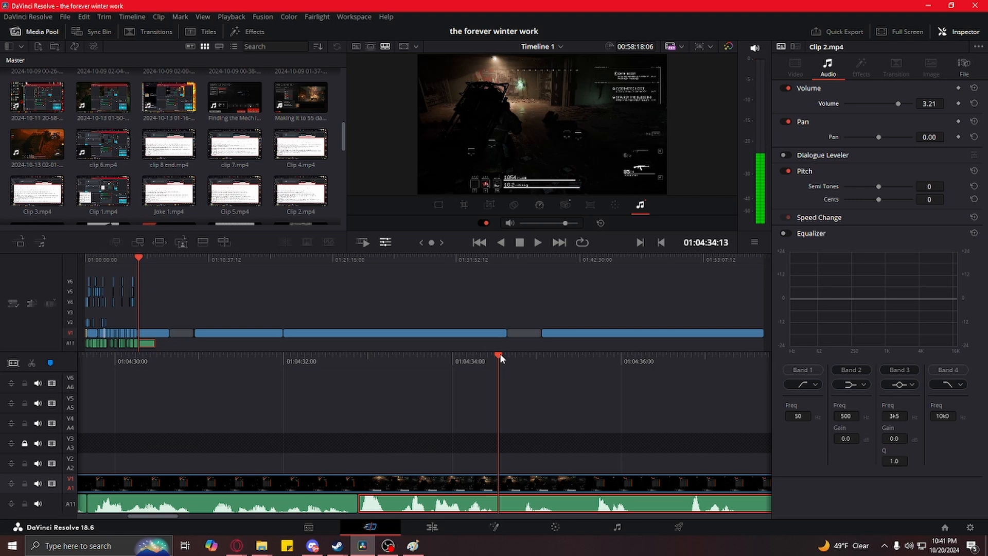
pyautogui.hotkey('ctrl', 'b')
# Step: Find the end of the pause and split both the V1 video clip and the A11 voice clip at 01:04:34:19
pyautogui.press('space')
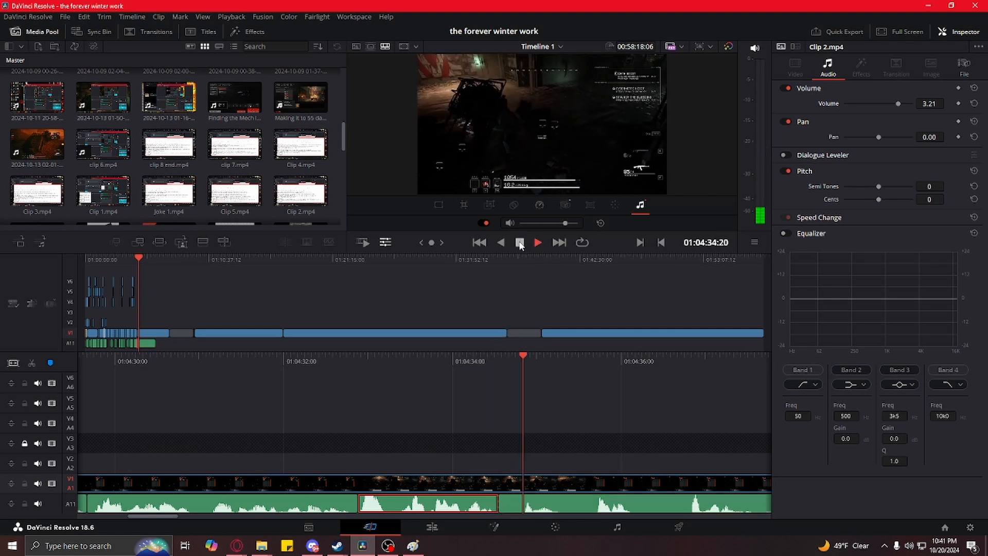
pyautogui.moveTo(539, 355); pyautogui.dragTo(520, 358)
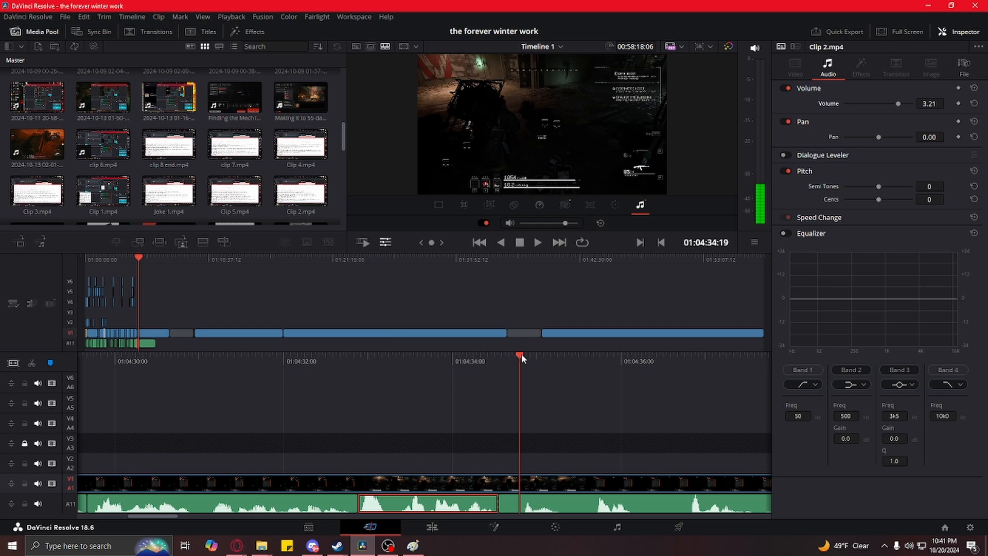
pyautogui.click(532, 495)
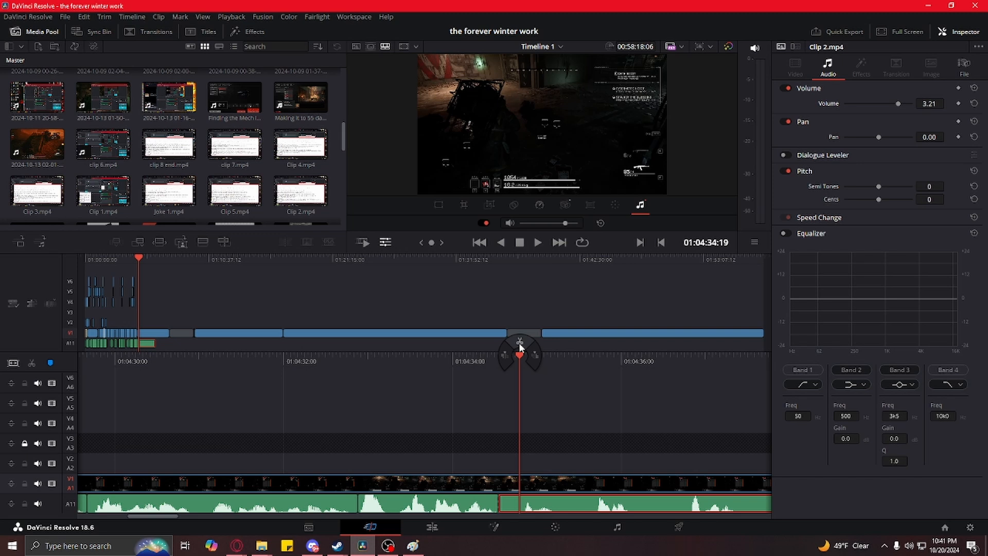
pyautogui.click(543, 483)
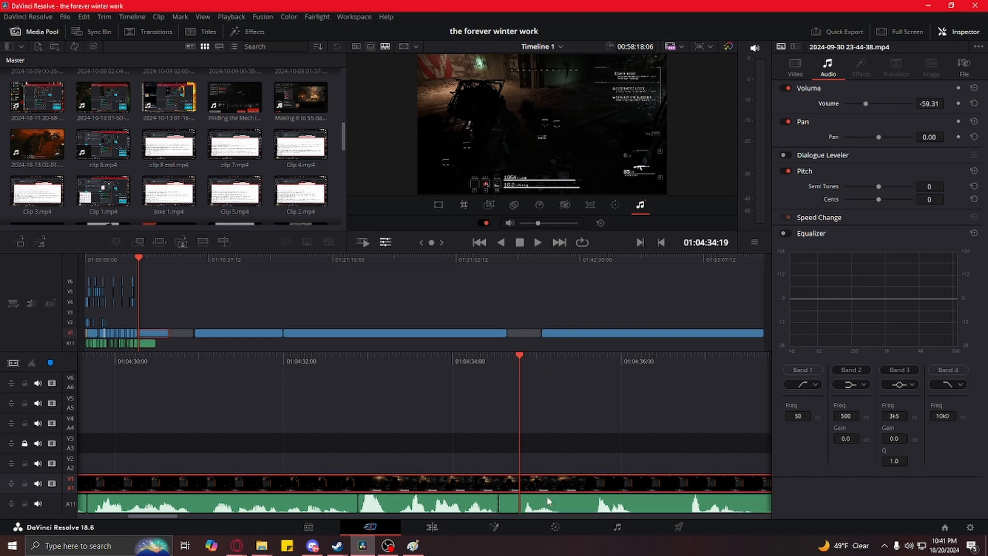
pyautogui.click(520, 343)
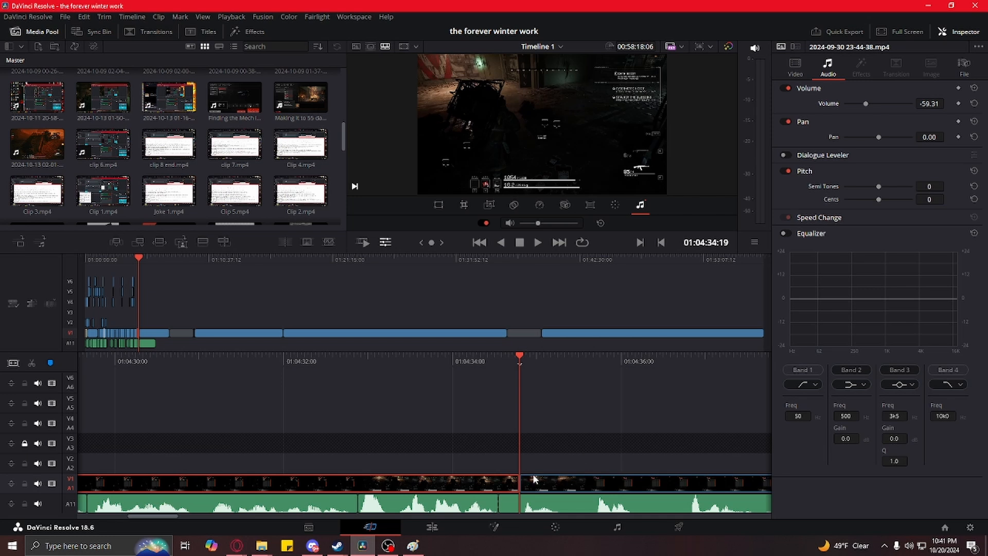
pyautogui.click(540, 504)
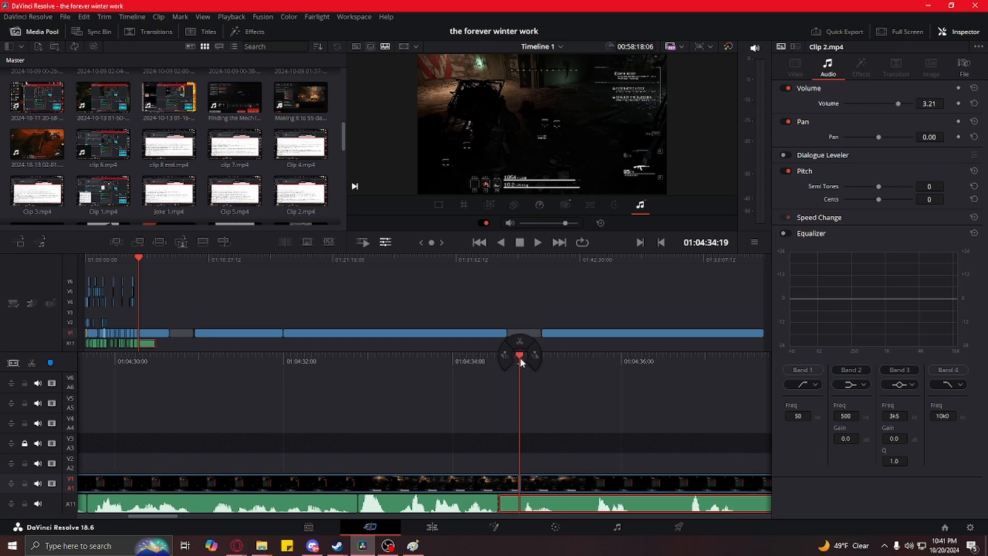
pyautogui.click(520, 347)
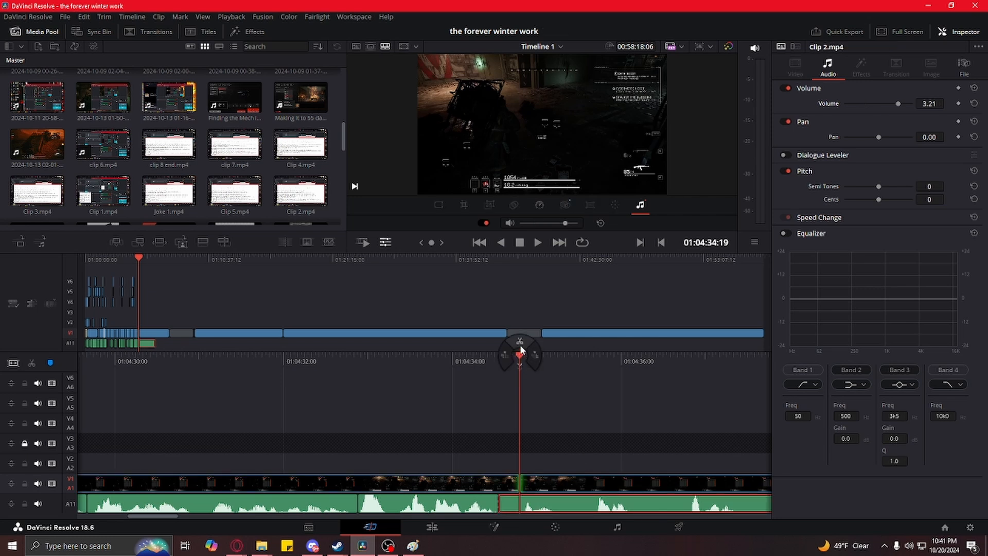
# Step: Cut out the short A11 segment between 01:04:34:13 and 01:04:34:19 and move the following voice clip against the previous one
pyautogui.rightClick(511, 504)
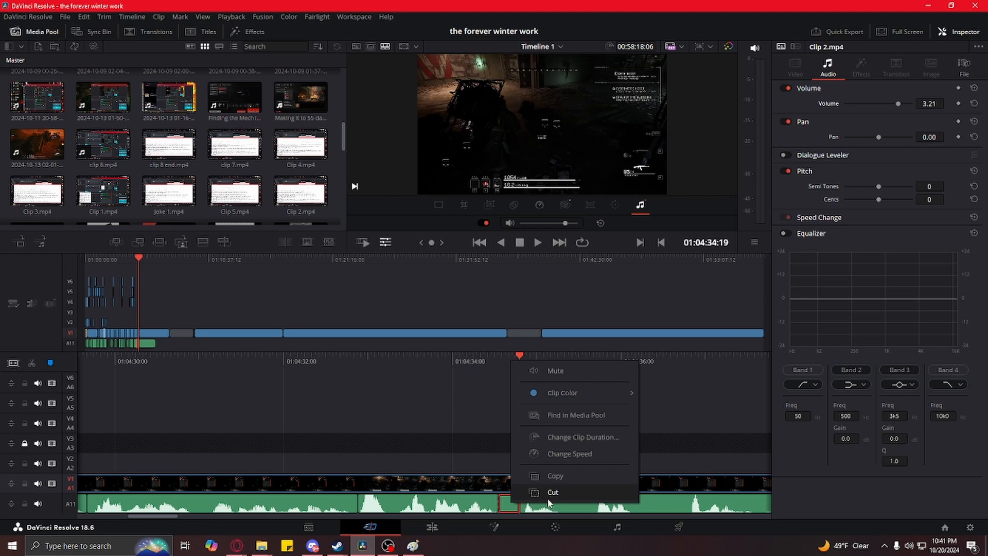
pyautogui.click(543, 495)
pyautogui.moveTo(547, 513); pyautogui.dragTo(532, 510)
pyautogui.press('Left')
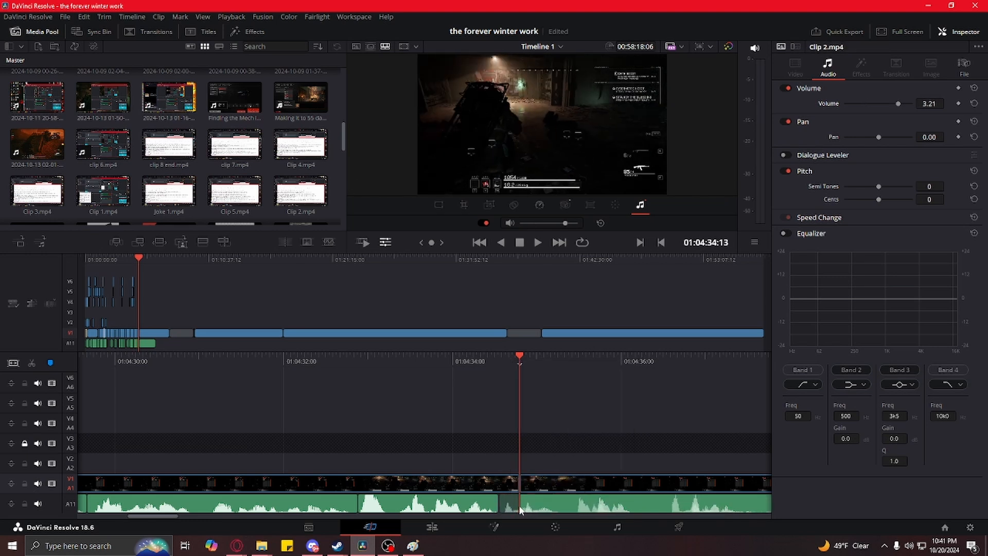
pyautogui.hotkey('ctrl', 's')
pyautogui.press('Left')
pyautogui.press('Left')
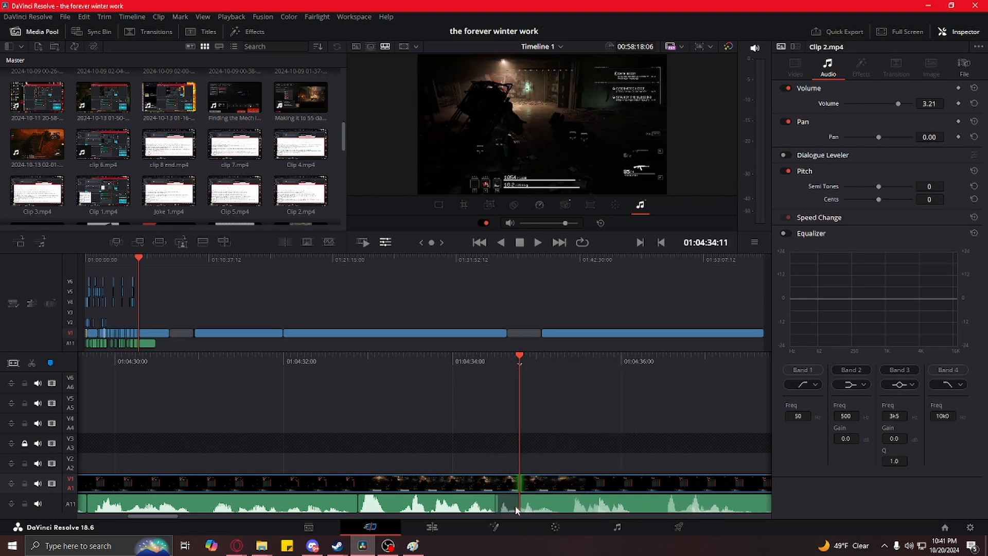
pyautogui.press('Right')
pyautogui.moveTo(516, 507); pyautogui.dragTo(516, 507)
pyautogui.moveTo(520, 354); pyautogui.dragTo(397, 355)
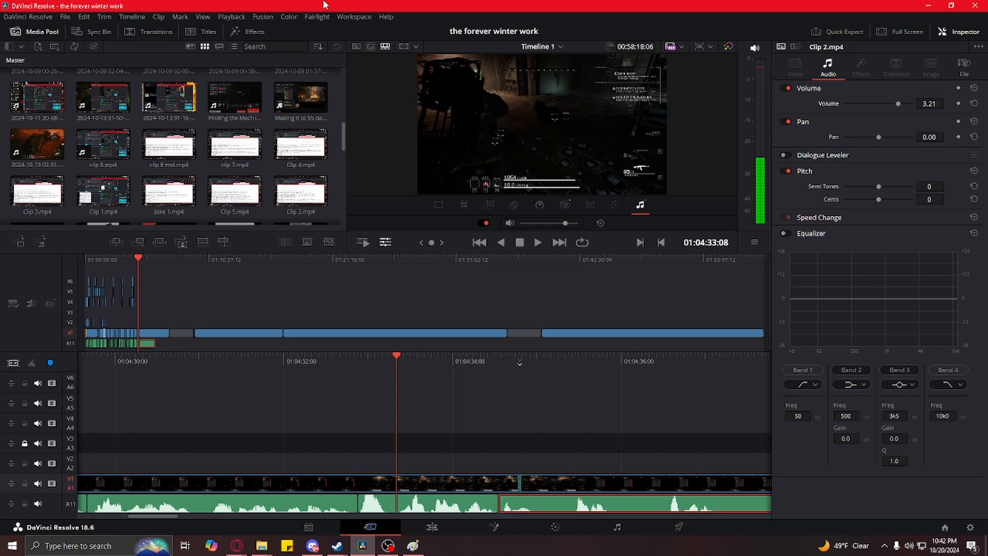
pyautogui.moveTo(396, 356); pyautogui.dragTo(536, 400)
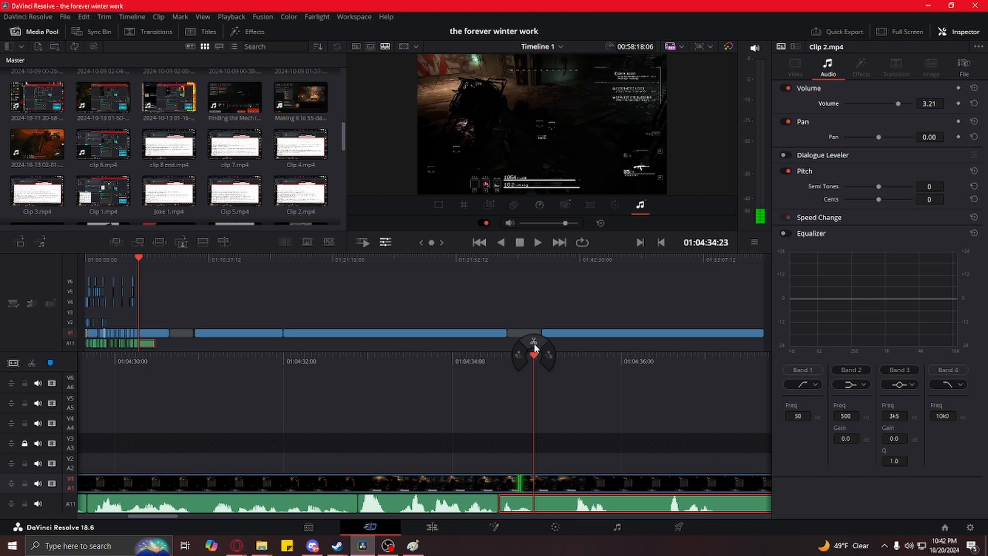
pyautogui.click(533, 342)
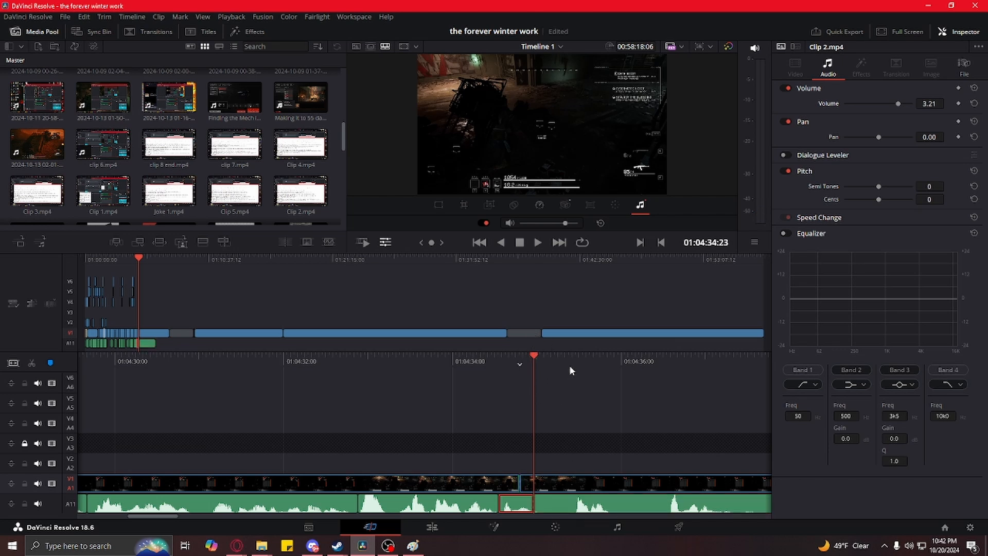
pyautogui.hotkey('ctrl', 'z')
# Step: Isolate the next pause by splitting the A11 voice clip at 01:04:35:00 and 01:04:35:09
pyautogui.moveTo(536, 355); pyautogui.dragTo(539, 355)
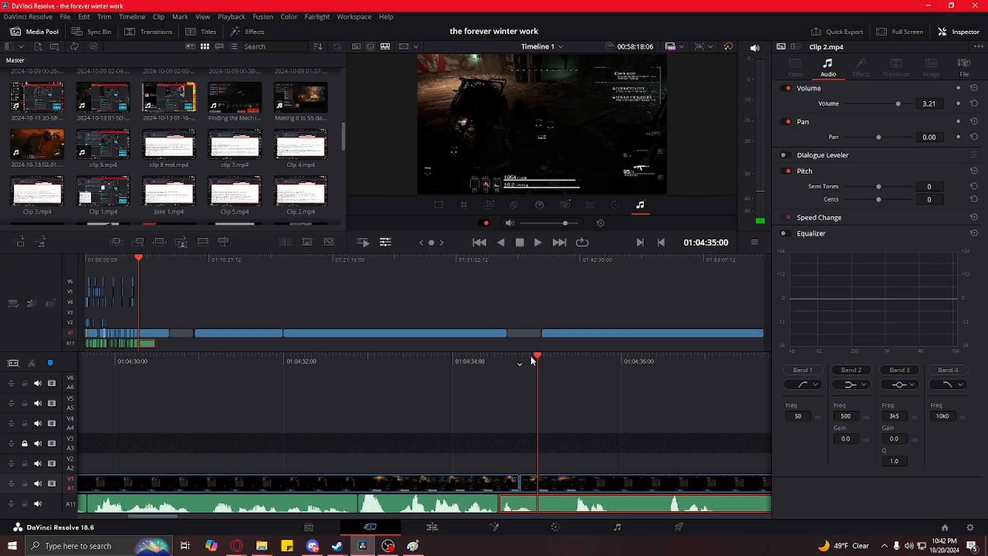
pyautogui.hotkey('ctrl', 'b')
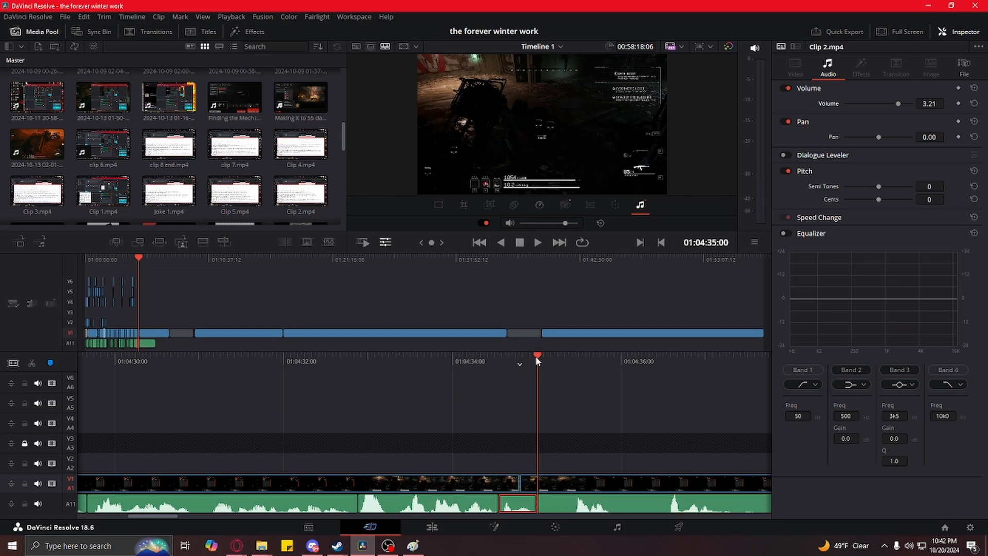
pyautogui.moveTo(537, 357); pyautogui.dragTo(570, 359)
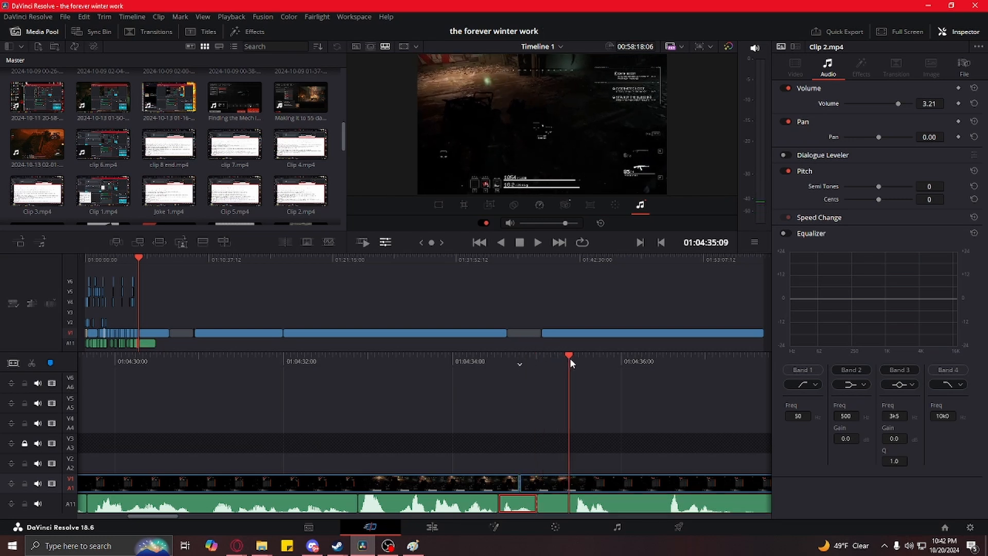
pyautogui.click(584, 499)
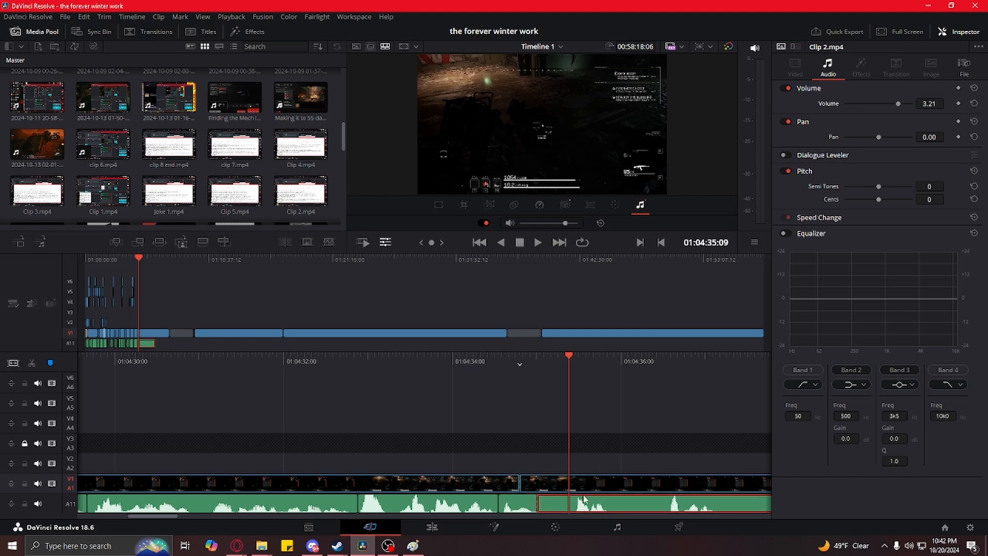
pyautogui.hotkey('ctrl', 'b')
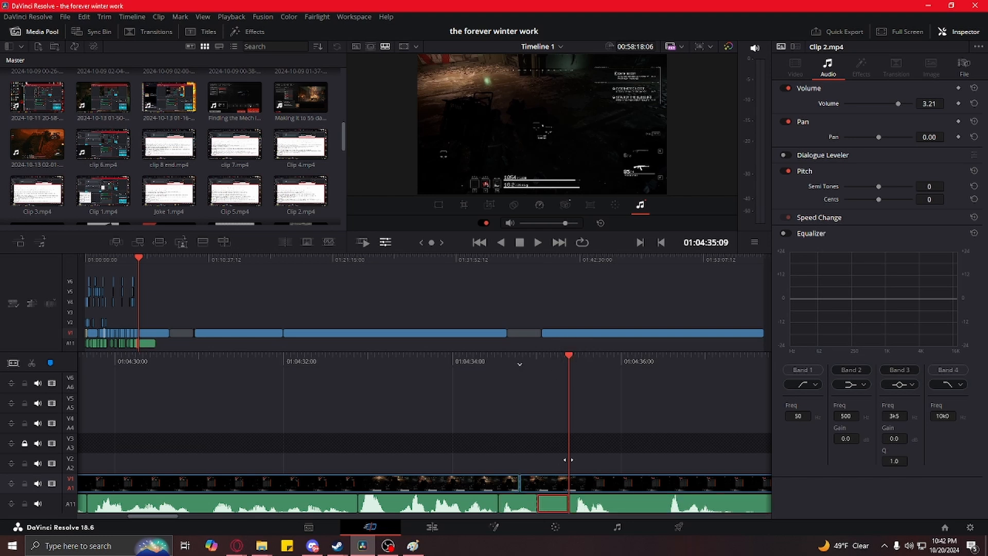
# Step: Cut out the isolated A11 pause after 01:04:35:00 and move the following voice clip back against the previous one
pyautogui.rightClick(560, 502)
pyautogui.click(601, 490)
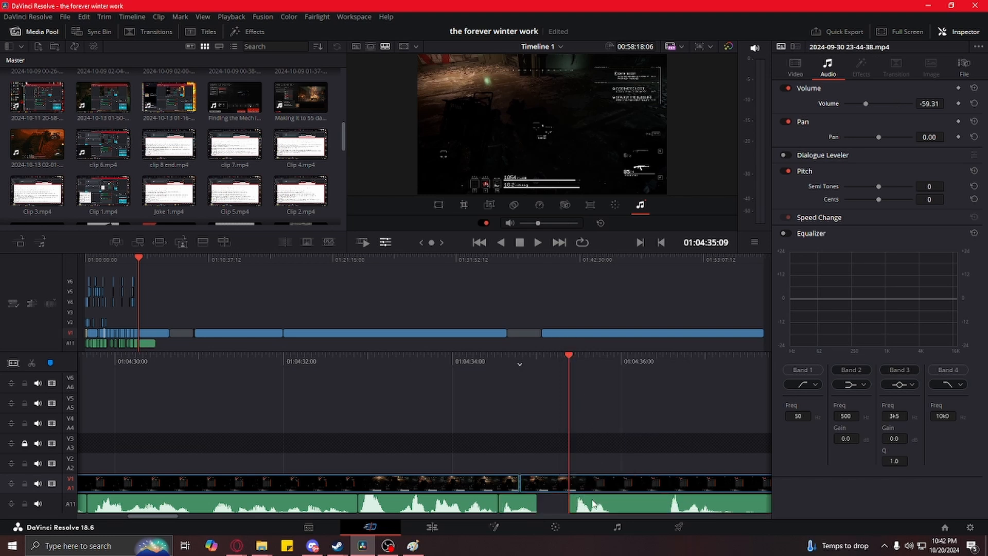
pyautogui.moveTo(576, 507); pyautogui.dragTo(560, 503)
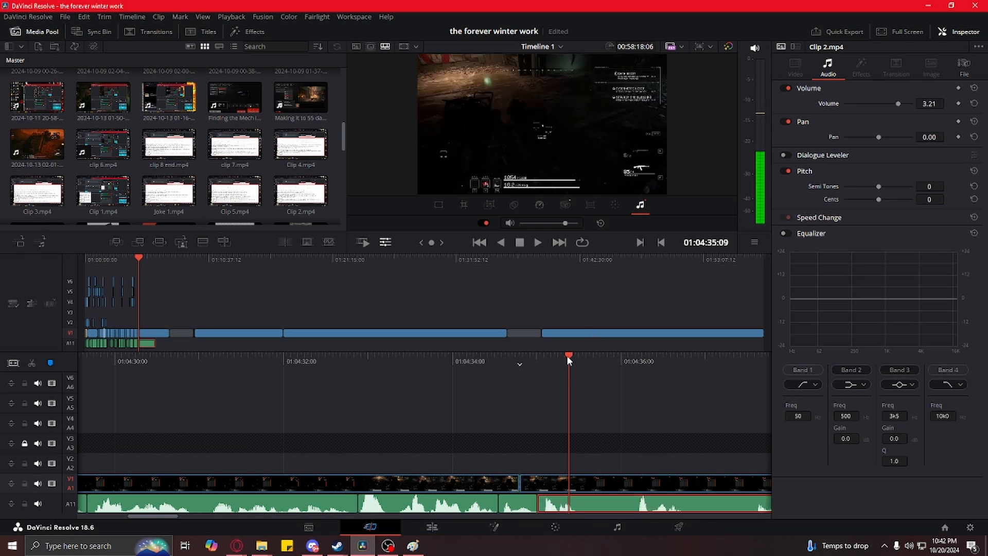
# Step: Play back the closed join and split the A11 voice clip at 01:04:35:13 where the next pause starts
pyautogui.moveTo(568, 357); pyautogui.dragTo(456, 355)
pyautogui.click(538, 242)
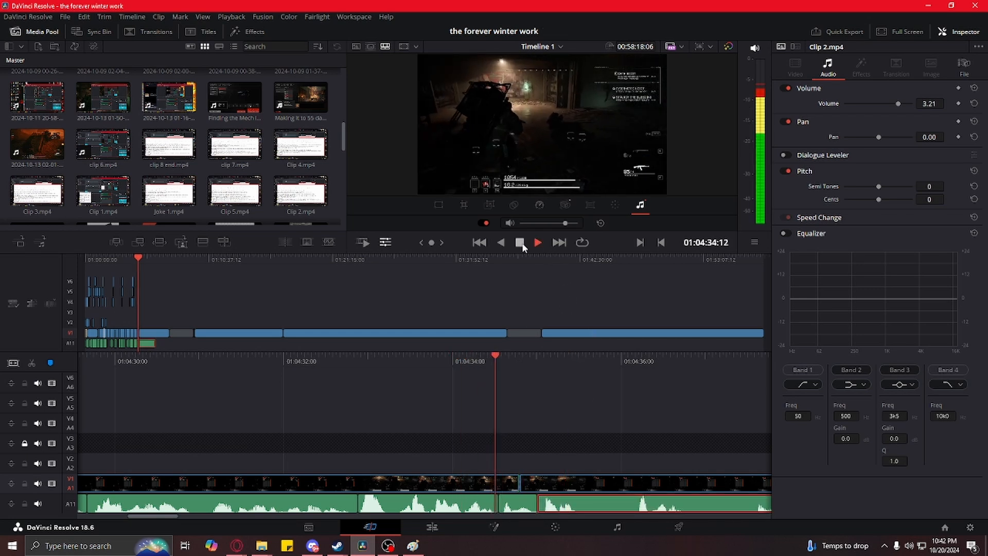
pyautogui.click(521, 243)
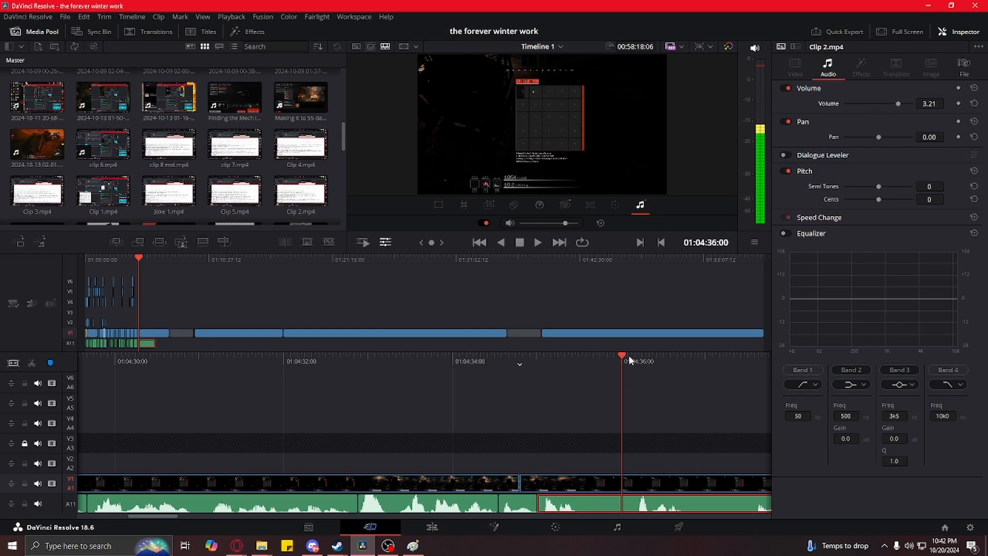
pyautogui.moveTo(629, 359); pyautogui.dragTo(584, 357)
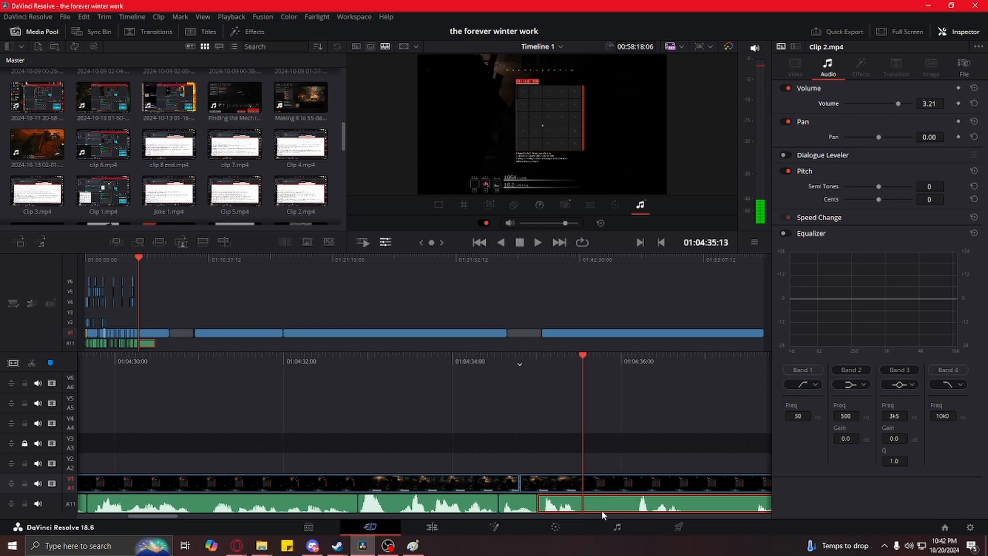
pyautogui.hotkey('ctrl', 'b')
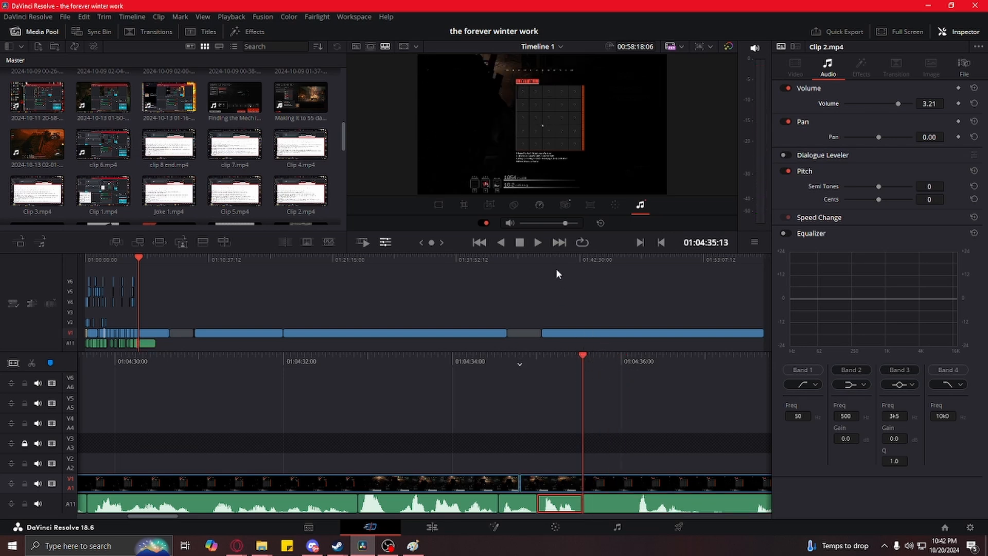
# Step: Find where the speech resumes and split the A11 voice clip at 01:04:36:02
pyautogui.click(537, 242)
pyautogui.click(637, 358)
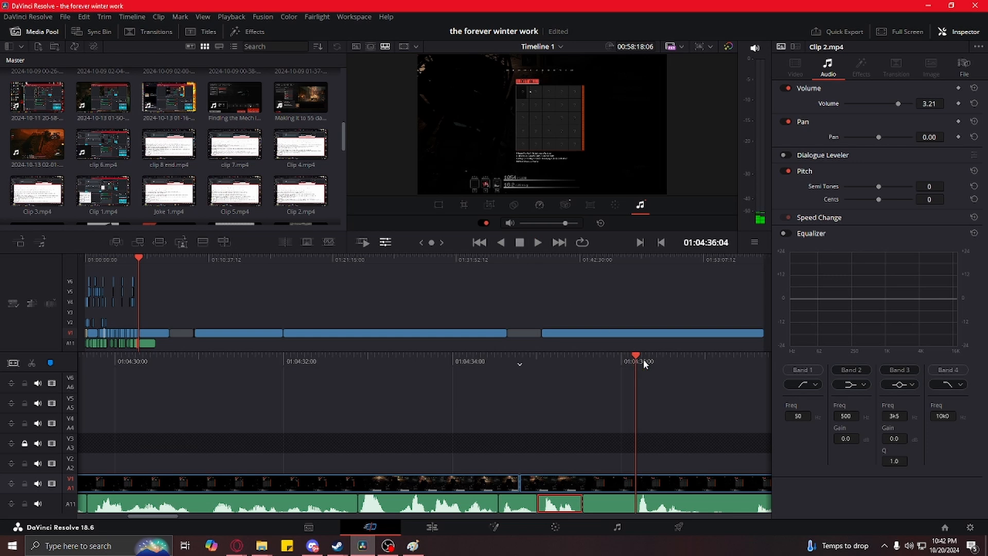
pyautogui.moveTo(633, 357); pyautogui.dragTo(630, 355)
pyautogui.click(614, 503)
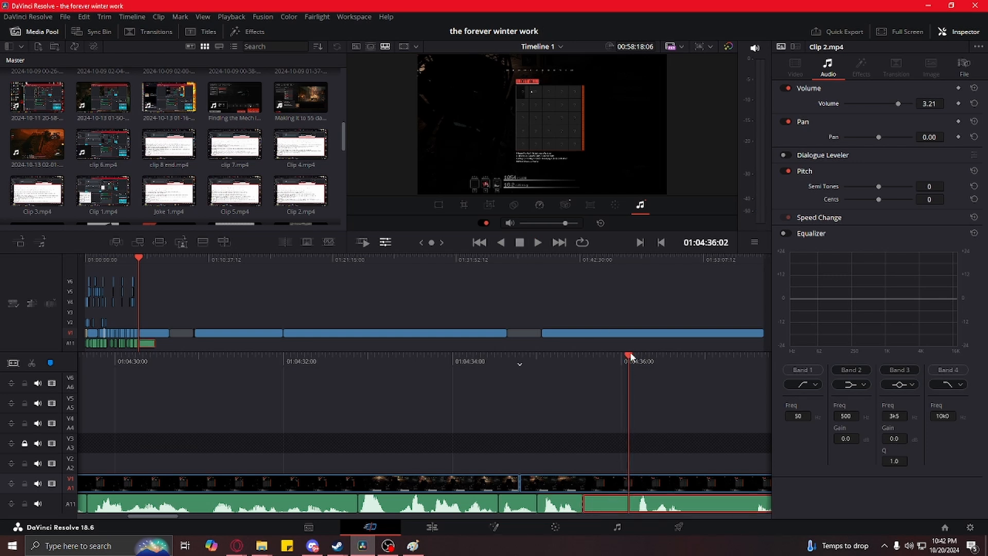
pyautogui.click(629, 340)
# Step: Cut out the A11 pause between 01:04:35:13 and 01:04:36:02 and close the gap with the following voice clip
pyautogui.rightClick(611, 509)
pyautogui.click(647, 499)
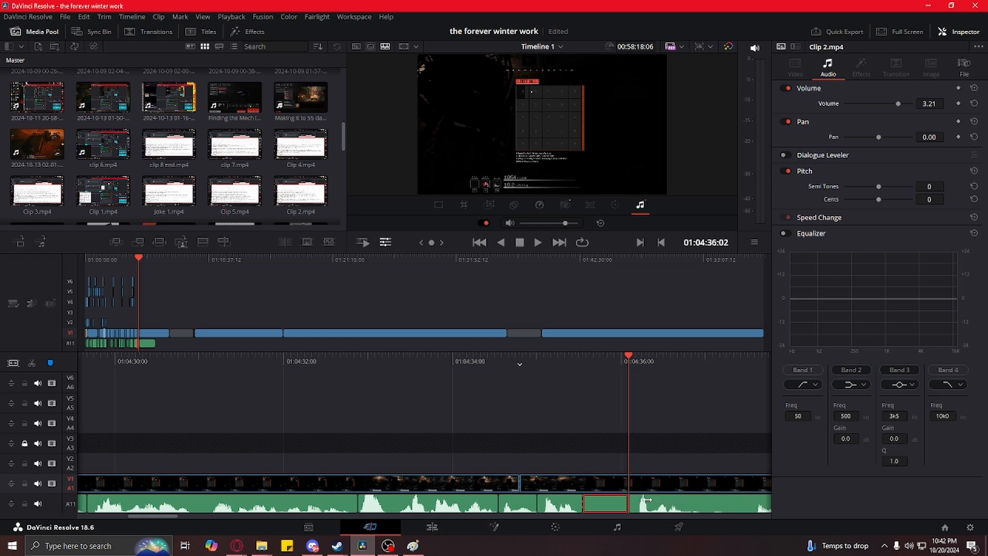
pyautogui.moveTo(670, 504); pyautogui.dragTo(623, 505)
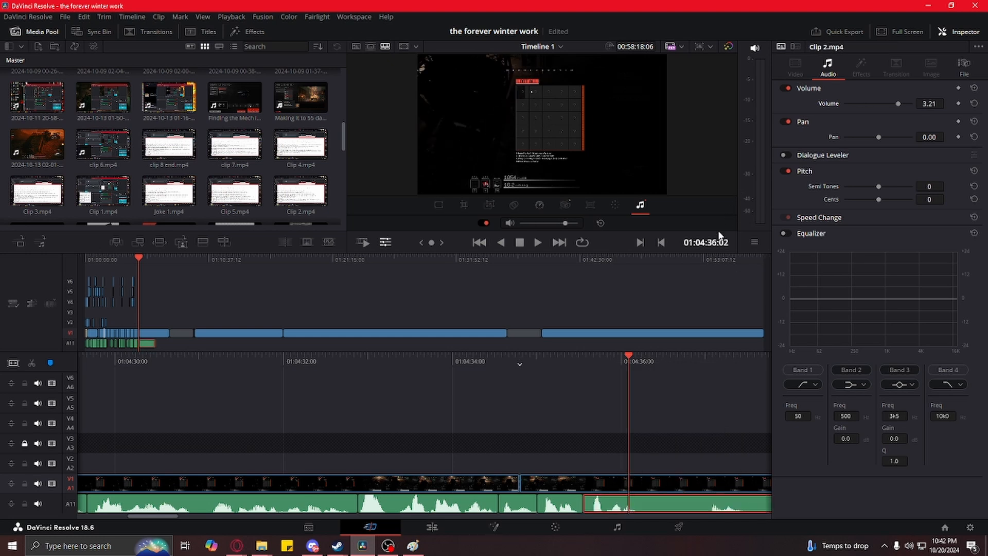
pyautogui.moveTo(630, 357); pyautogui.dragTo(650, 357)
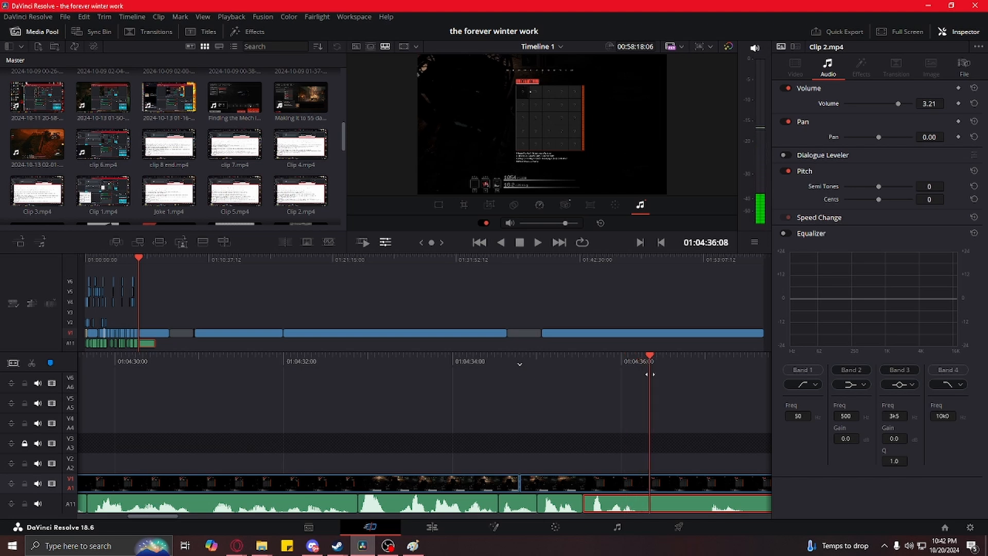
pyautogui.click(647, 350)
pyautogui.click(647, 356)
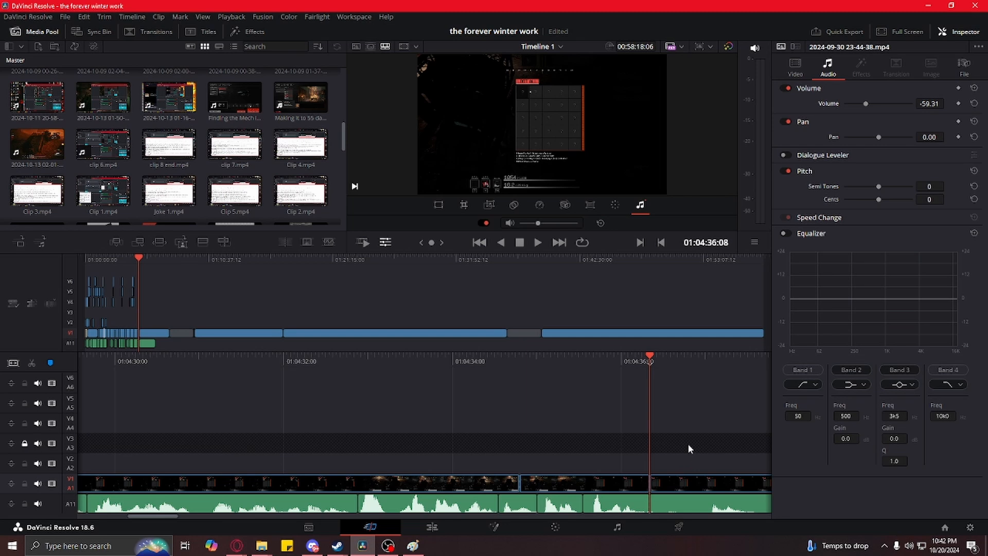
# Step: Play back the voice-over to the next pause, split the A11 voice clip at 01:04:37:19 and resume playback
pyautogui.moveTo(650, 353); pyautogui.dragTo(611, 355)
pyautogui.click(538, 240)
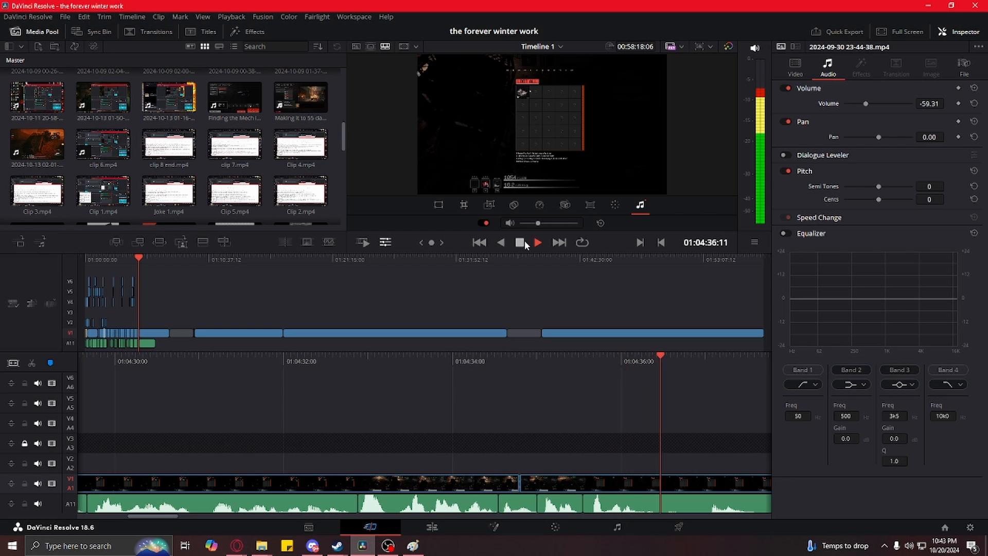
pyautogui.click(524, 241)
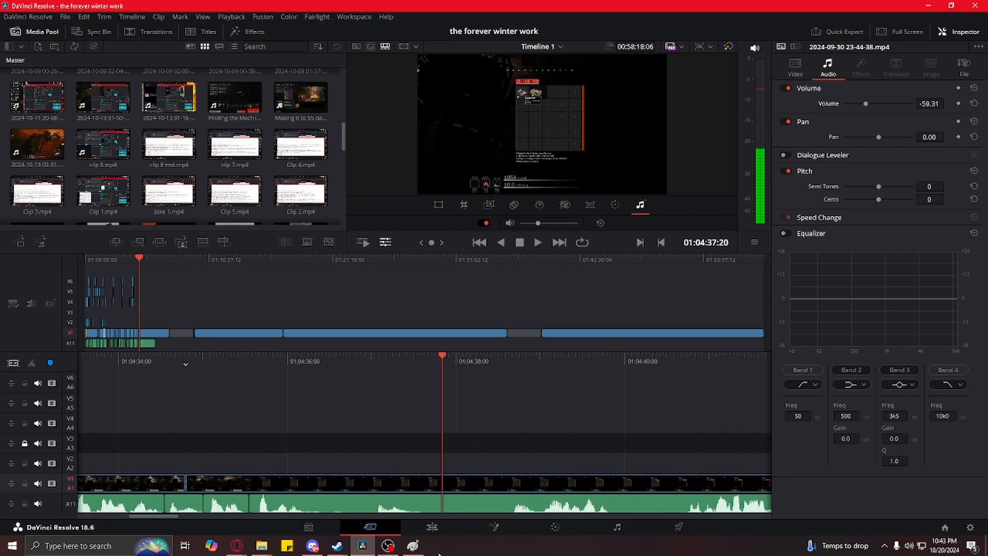
pyautogui.click(440, 354)
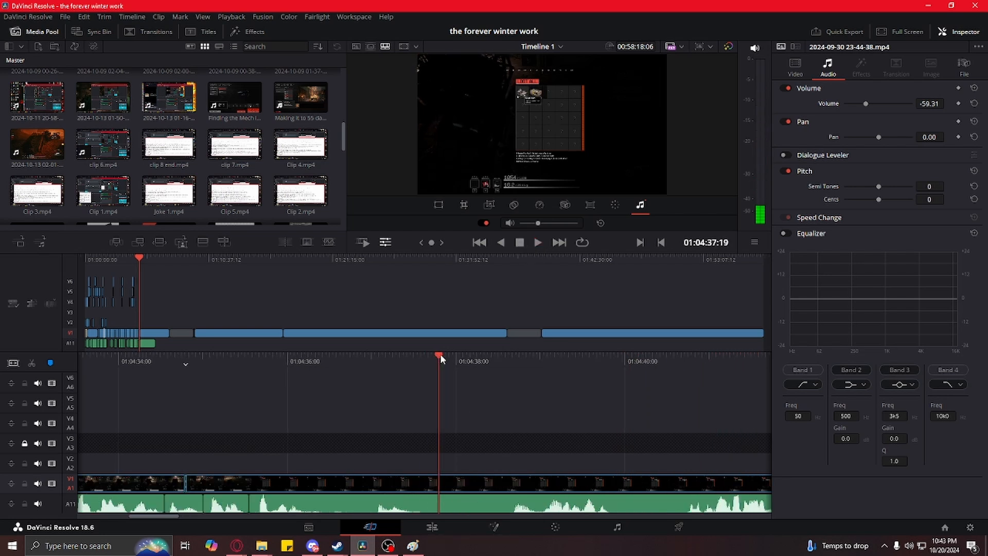
pyautogui.click(461, 504)
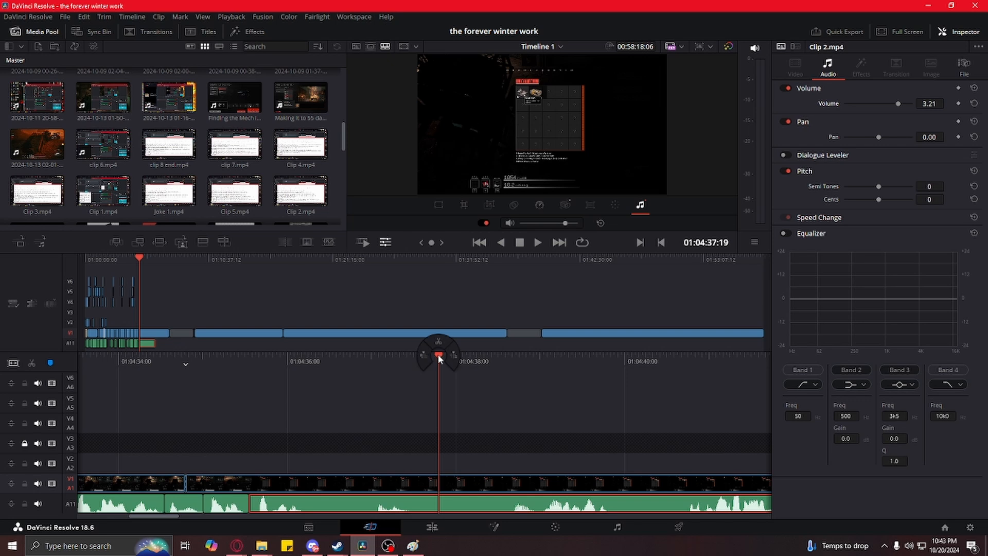
pyautogui.click(438, 341)
pyautogui.click(539, 246)
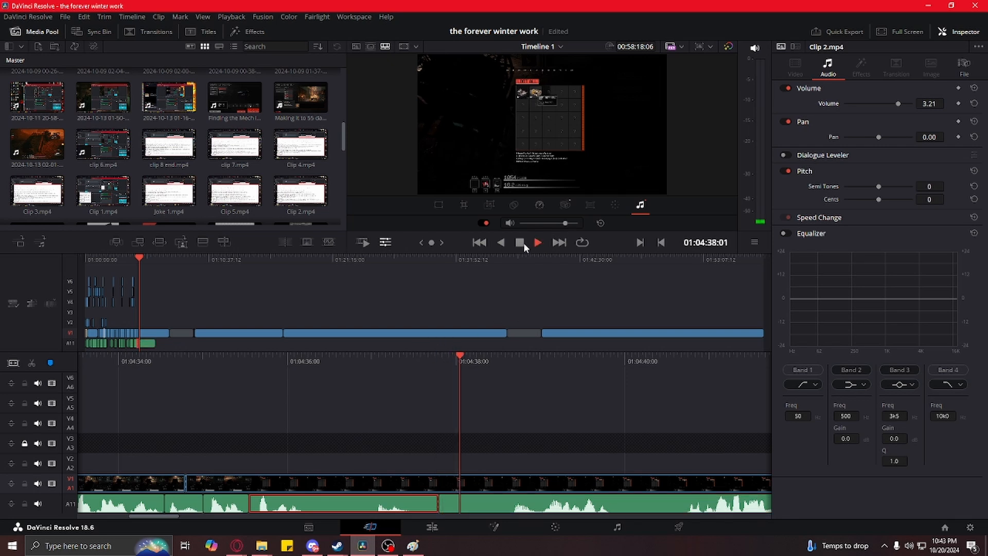
# Step: Stop playback, find where the speech resumes and split the A11 voice clip at 01:04:38:12
pyautogui.click(521, 242)
pyautogui.click(516, 506)
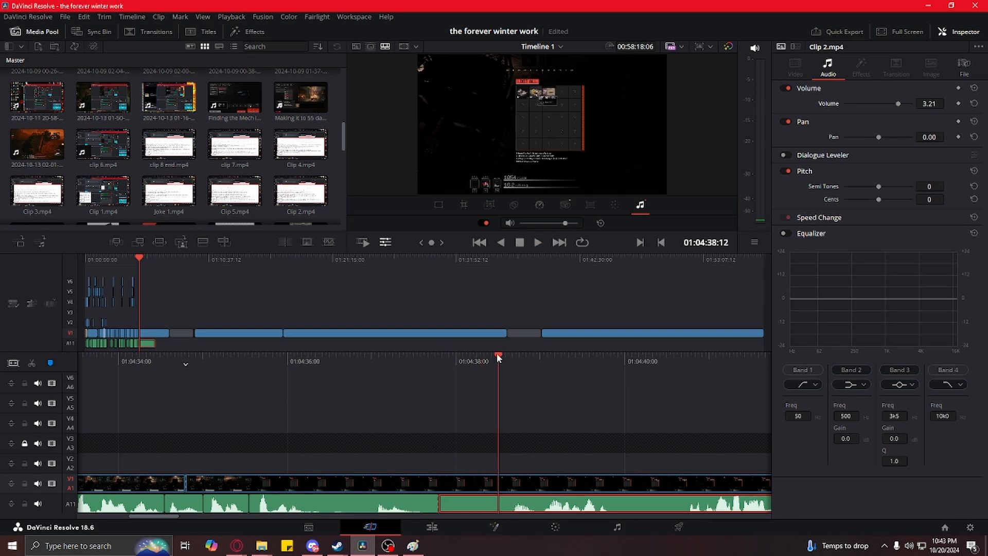
pyautogui.hotkey('ctrl', 'b')
# Step: Cut out the A11 pause between 01:04:37:19 and 01:04:38:12 and close the gap with the following voice clip
pyautogui.rightClick(480, 497)
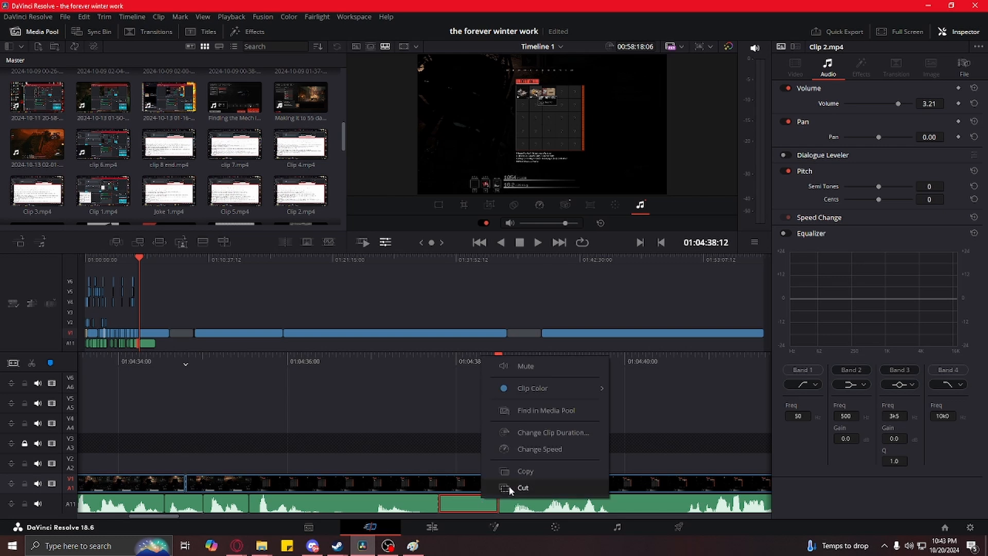
pyautogui.click(508, 486)
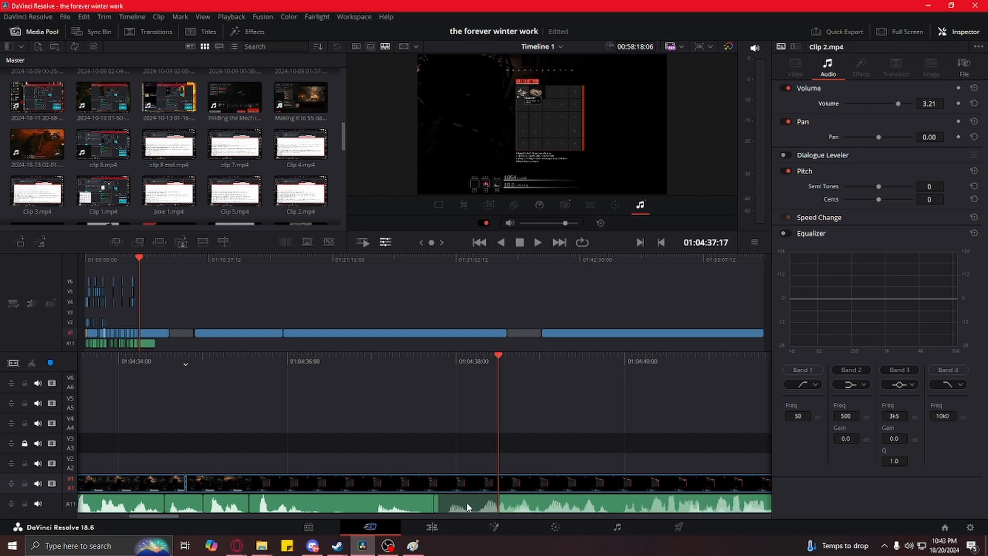
pyautogui.hotkey('ctrl', 'z')
pyautogui.hotkey('ctrl', 'z')
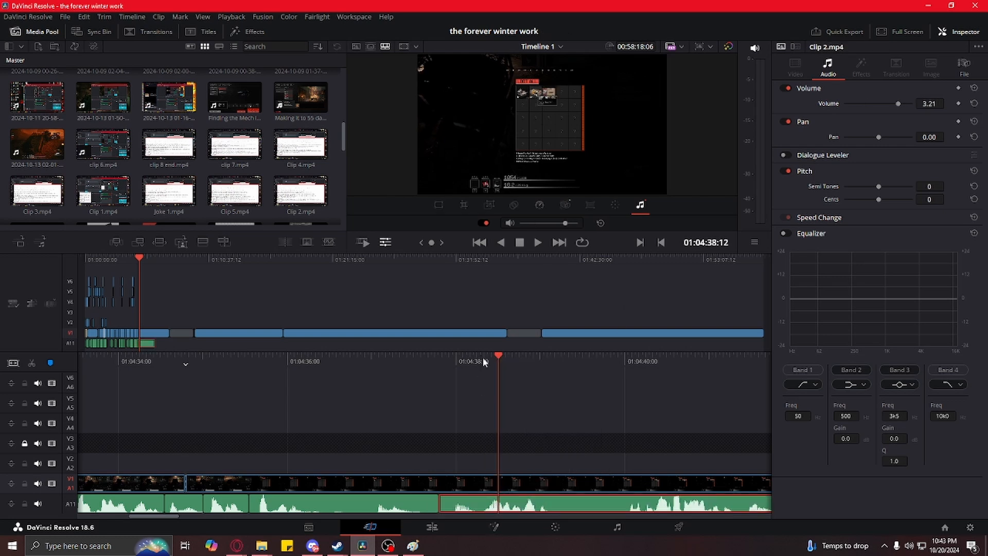
# Step: Return the playhead to 01:04:36:11 and browse the clips and images in the media pool
pyautogui.moveTo(499, 354); pyautogui.dragTo(315, 343)
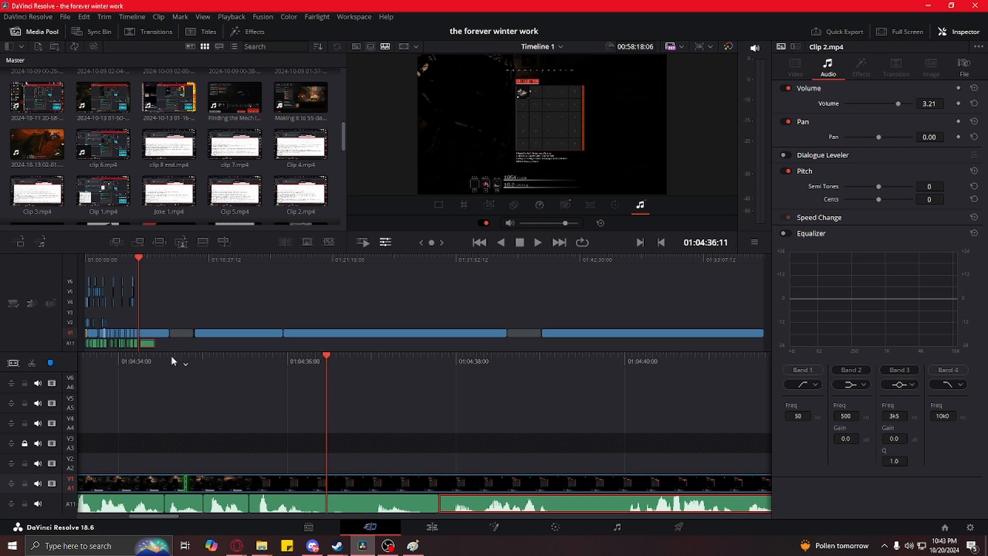
pyautogui.scroll(-10, 160, 165)
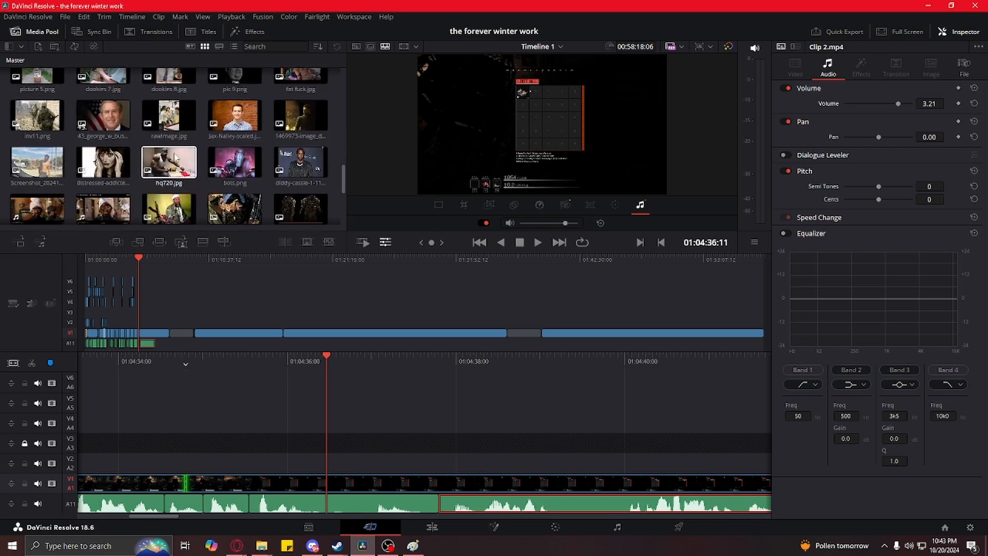
pyautogui.scroll(5, 304, 128)
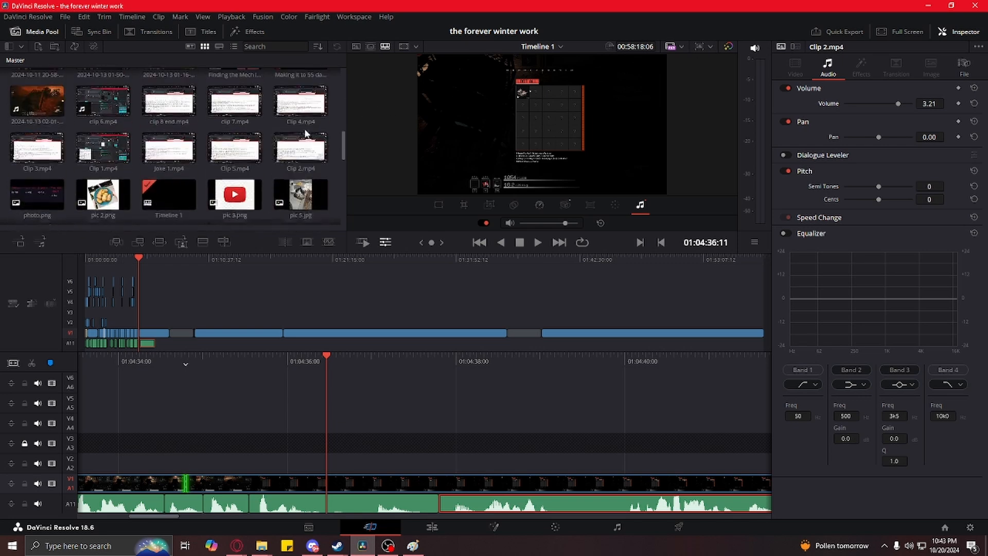
pyautogui.scroll(5, 305, 135)
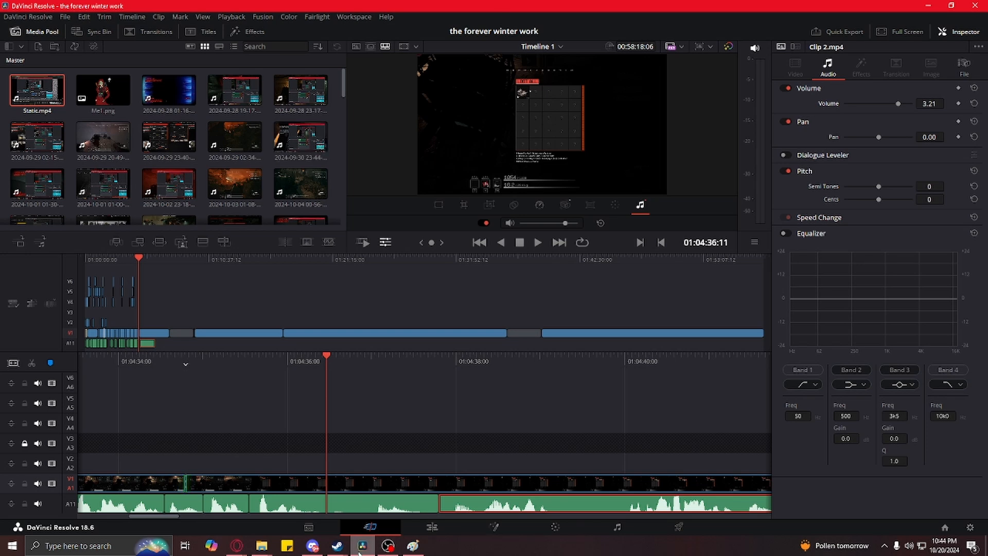
pyautogui.click(387, 545)
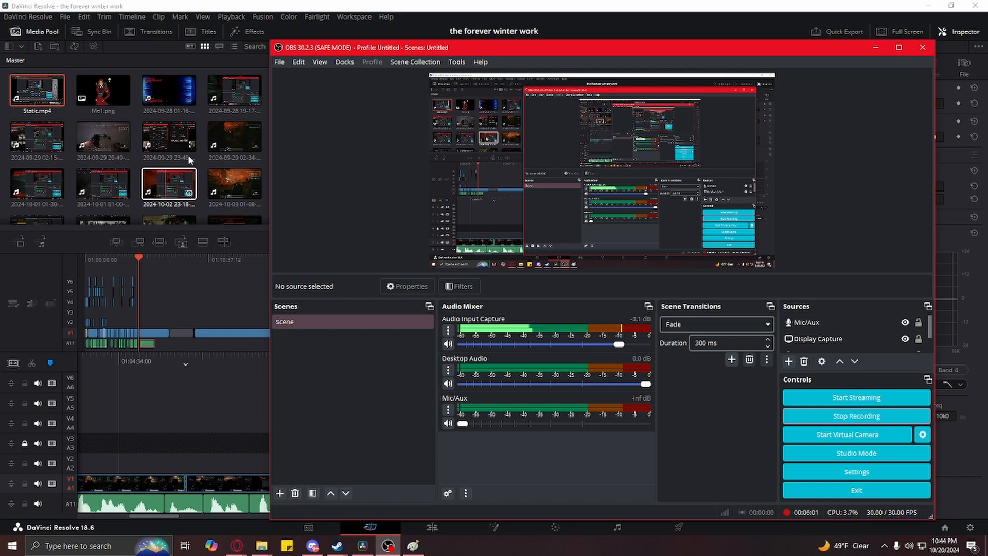
pyautogui.click(255, 54)
# Step: Insert only the audio of Clip 3.mp4 on track A11 at 01:06:51:02
pyautogui.scroll(-5, 236, 165)
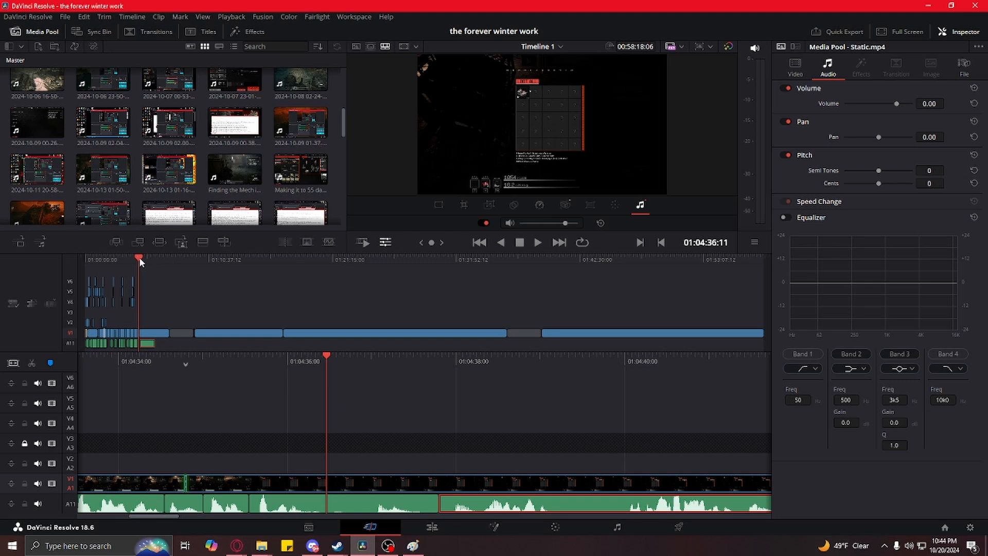
pyautogui.moveTo(139, 257); pyautogui.dragTo(164, 260)
pyautogui.scroll(-5, 118, 175)
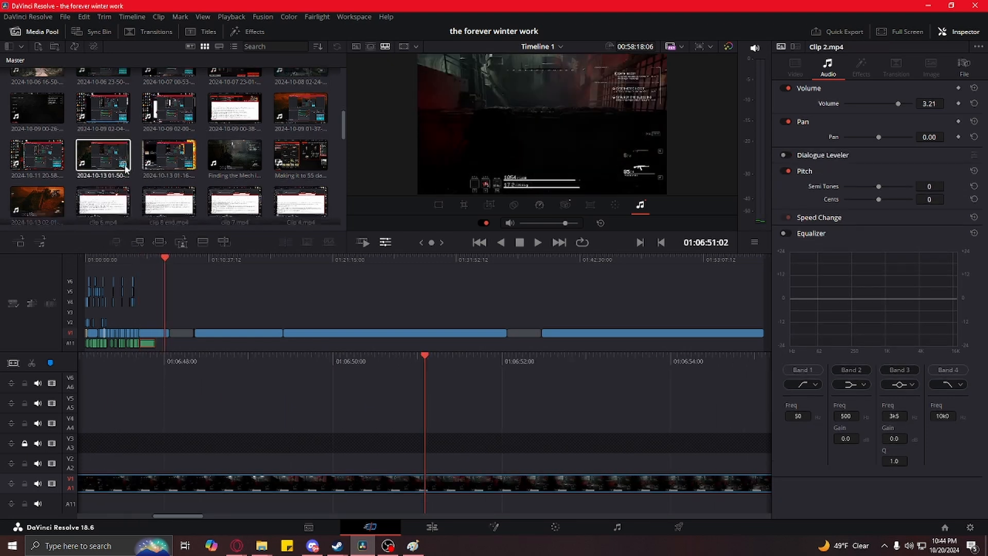
pyautogui.scroll(3, 105, 193)
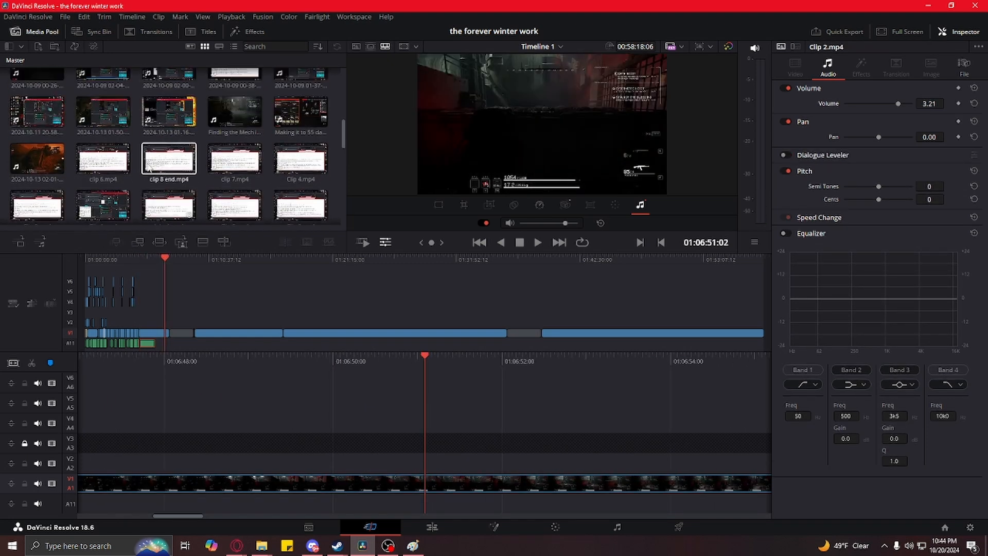
pyautogui.click(42, 243)
pyautogui.scroll(-2, 181, 203)
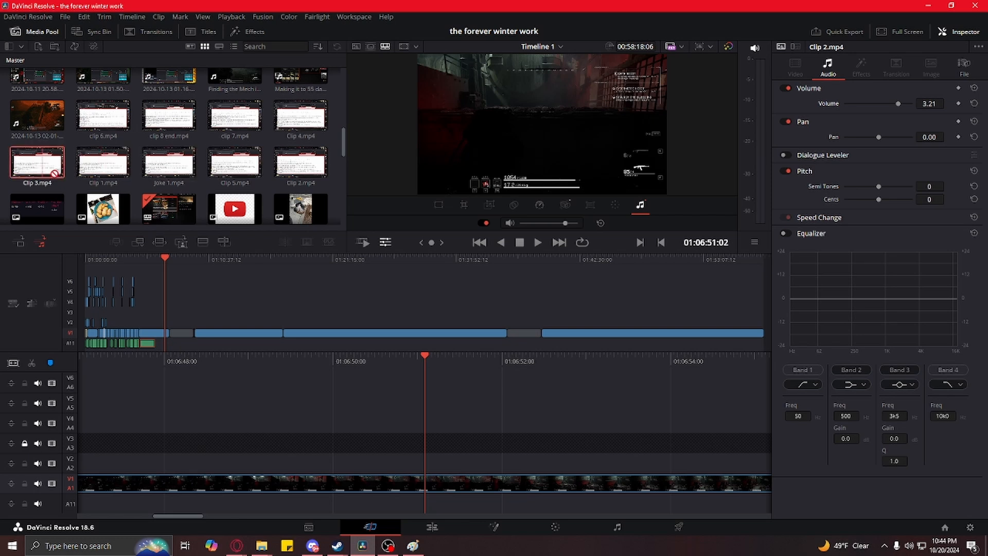
pyautogui.moveTo(36, 163); pyautogui.dragTo(424, 507)
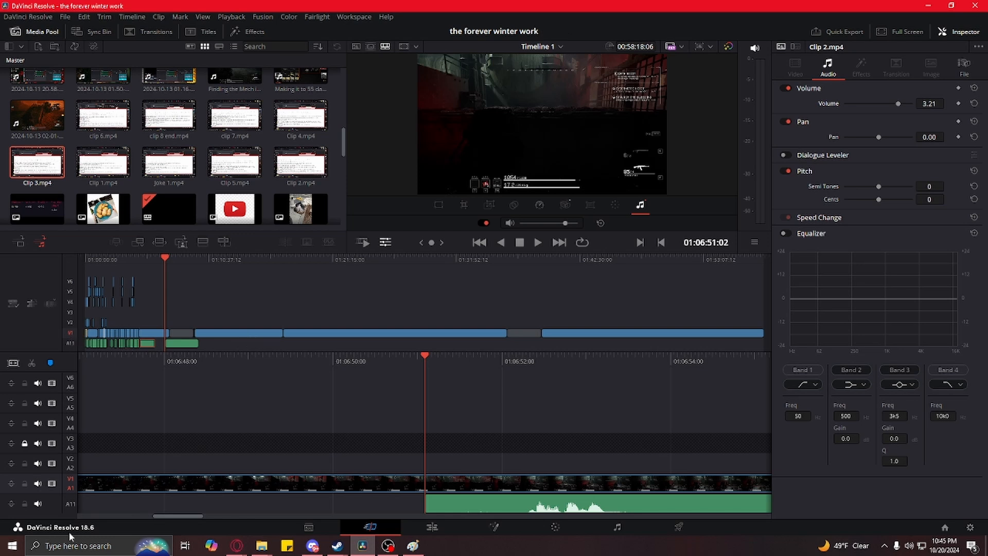
# Step: Show the A11 track's options for deleting and adding tracks, dismiss them and look through the media pool
pyautogui.rightClick(74, 505)
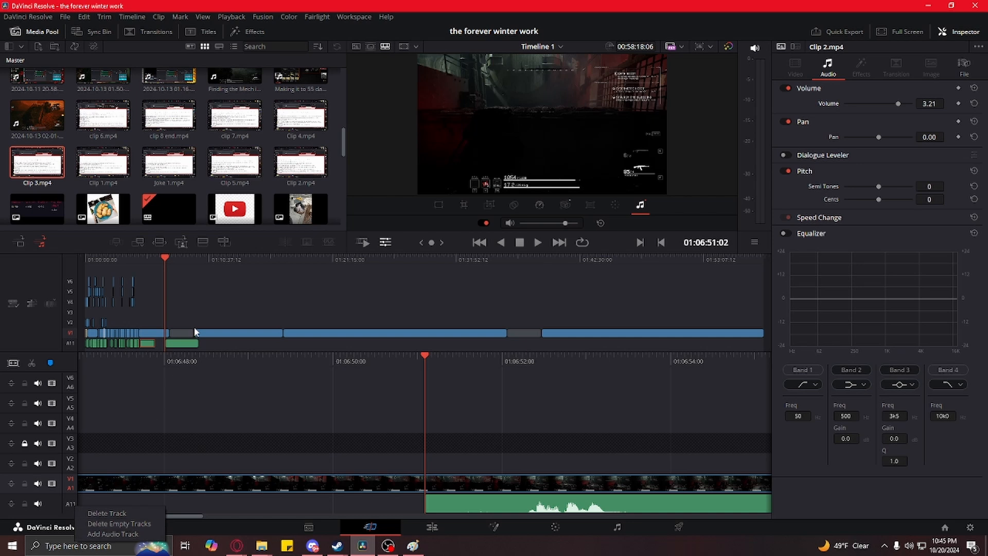
pyautogui.click(242, 245)
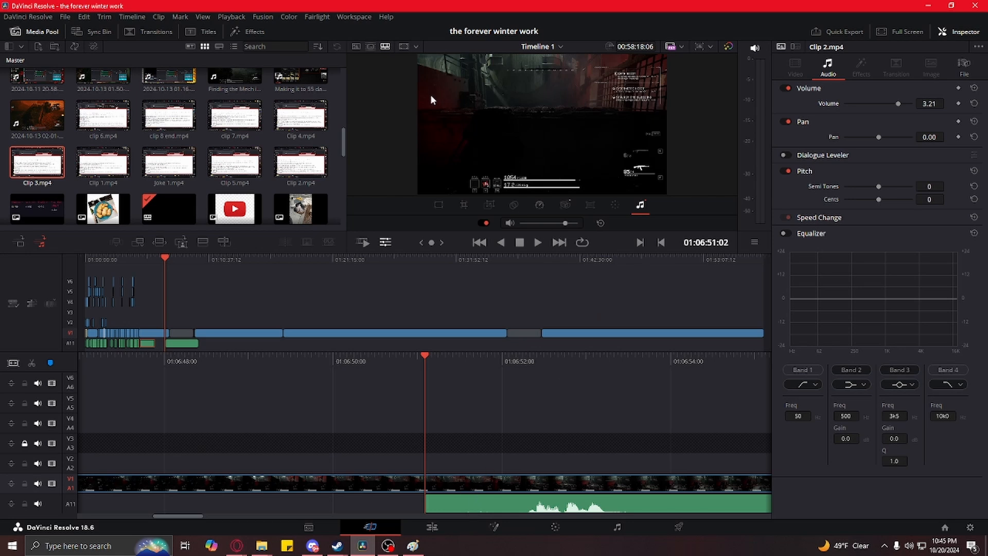
pyautogui.scroll(-2, 292, 124)
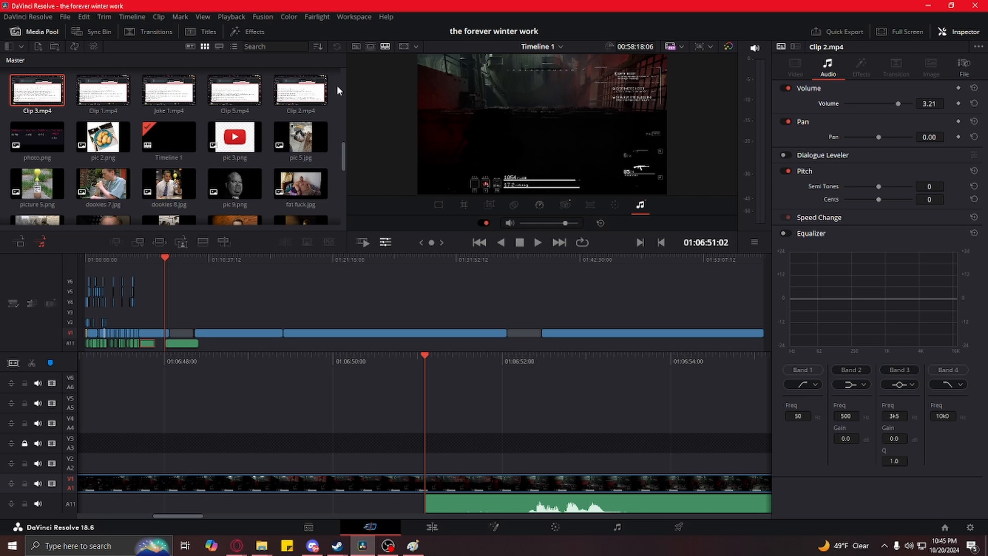
pyautogui.scroll(4, 335, 98)
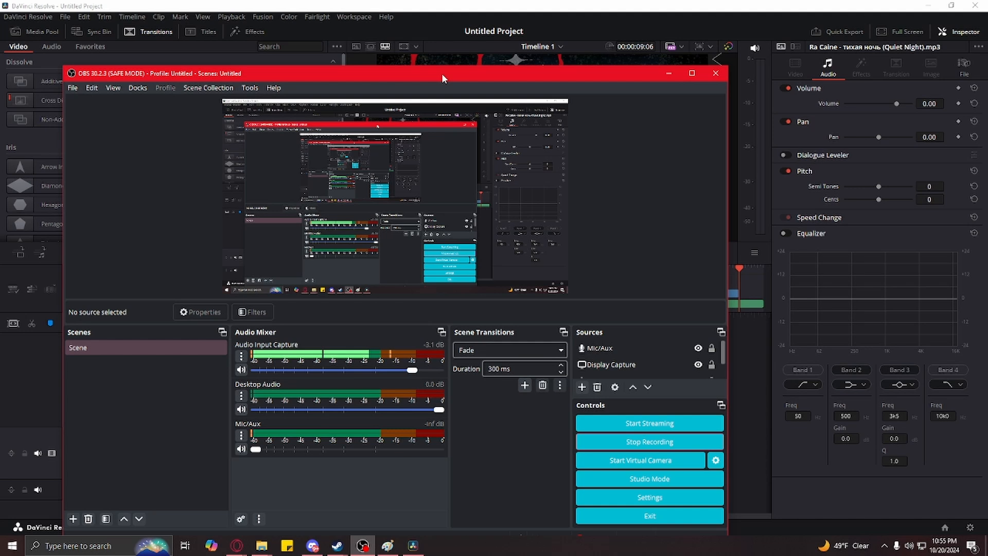
# Step: Move the OBS window out of the way and review the media pool and the available video transitions
pyautogui.moveTo(441, 73); pyautogui.dragTo(554, 485)
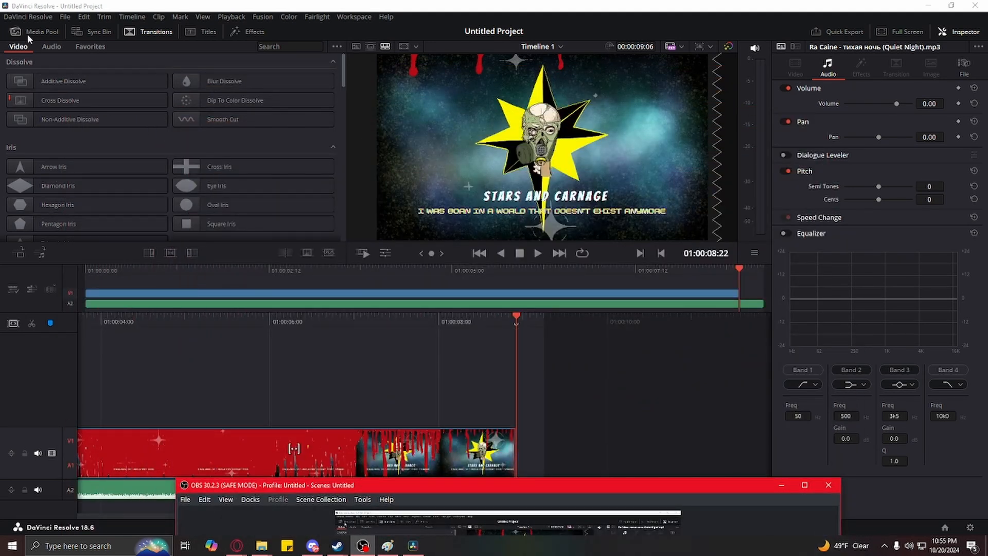
pyautogui.click(26, 33)
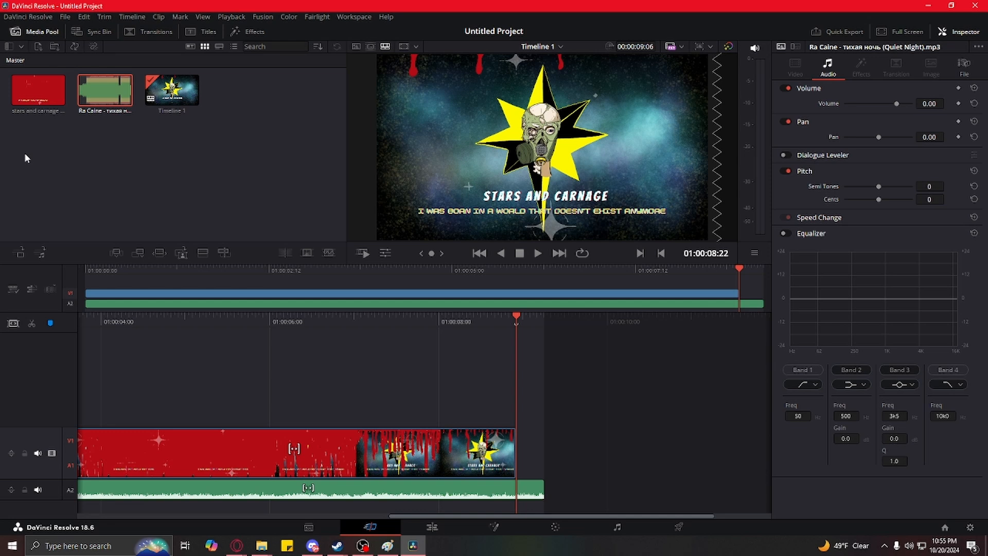
pyautogui.click(156, 32)
pyautogui.scroll(-5, 144, 131)
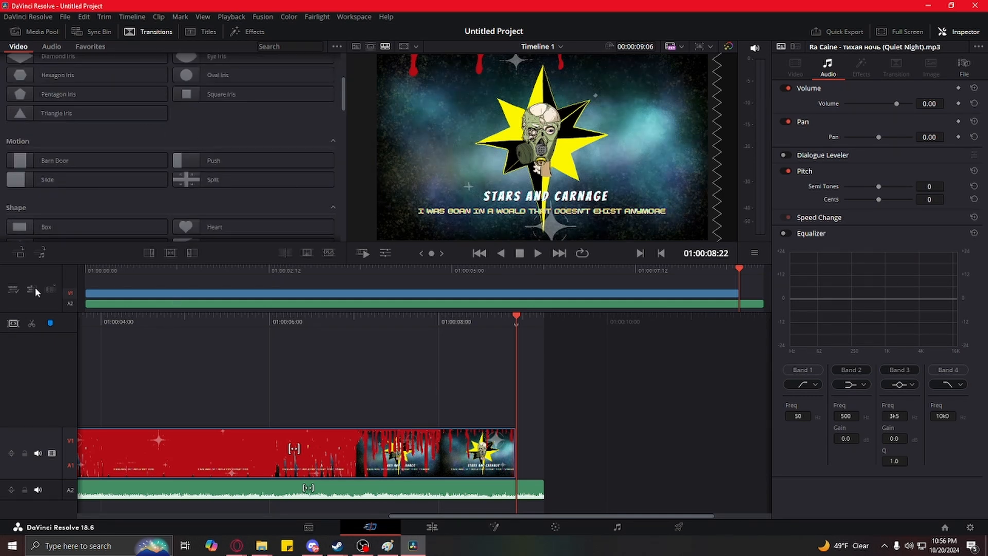
# Step: Switch to File Explorer and find the newest recordings in the vids folder
pyautogui.moveTo(261, 545)
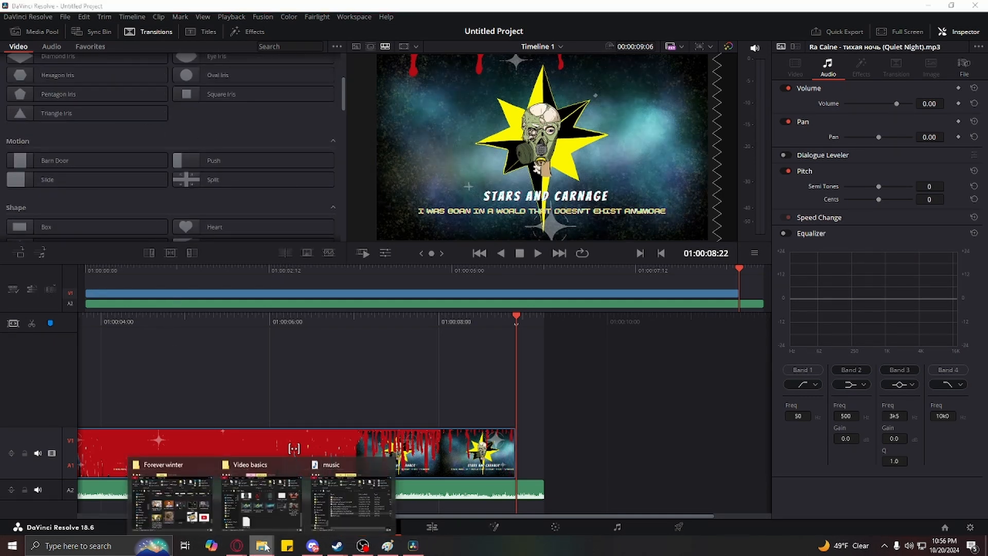
pyautogui.moveTo(348, 511)
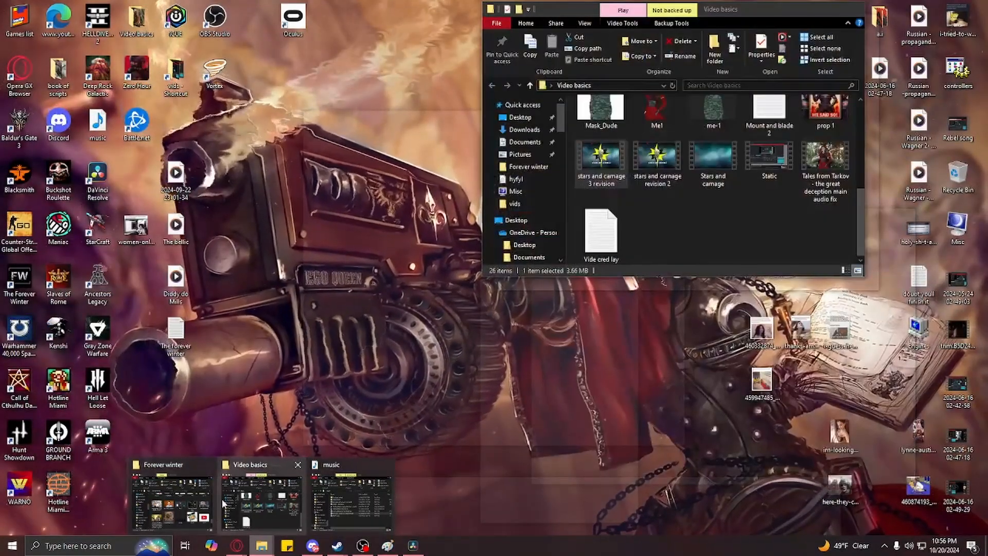
pyautogui.click(222, 499)
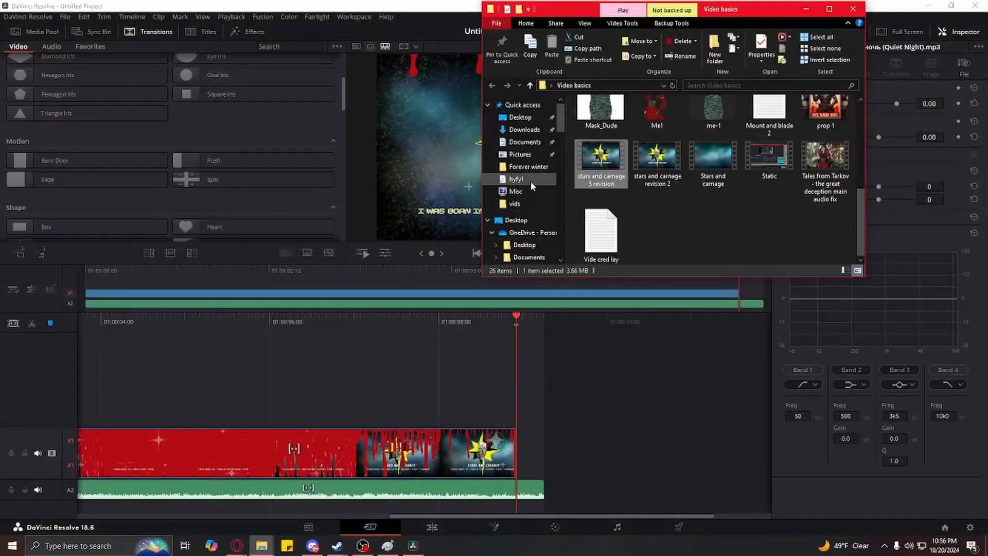
pyautogui.click(517, 204)
pyautogui.scroll(-5, 616, 218)
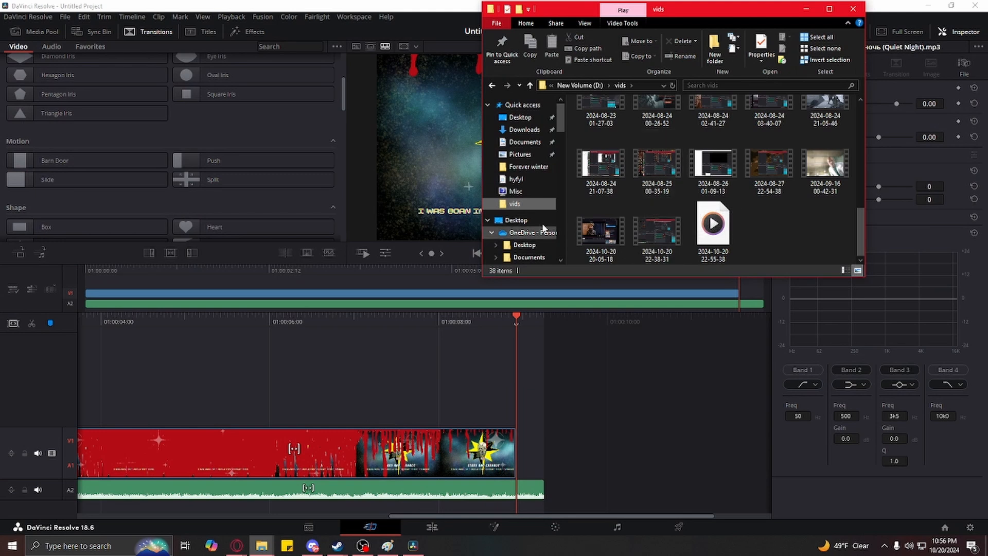
pyautogui.click(26, 32)
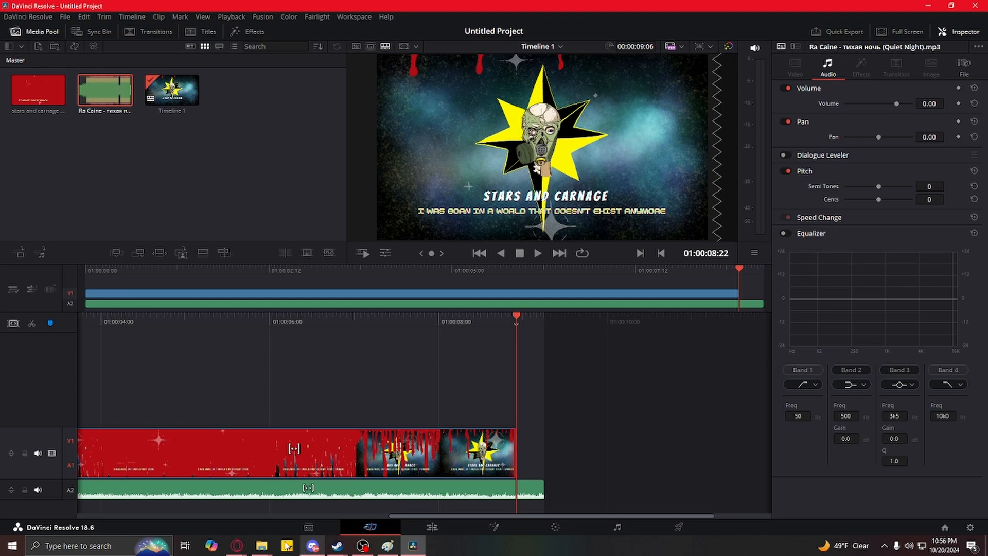
pyautogui.moveTo(262, 545)
pyautogui.moveTo(323, 518)
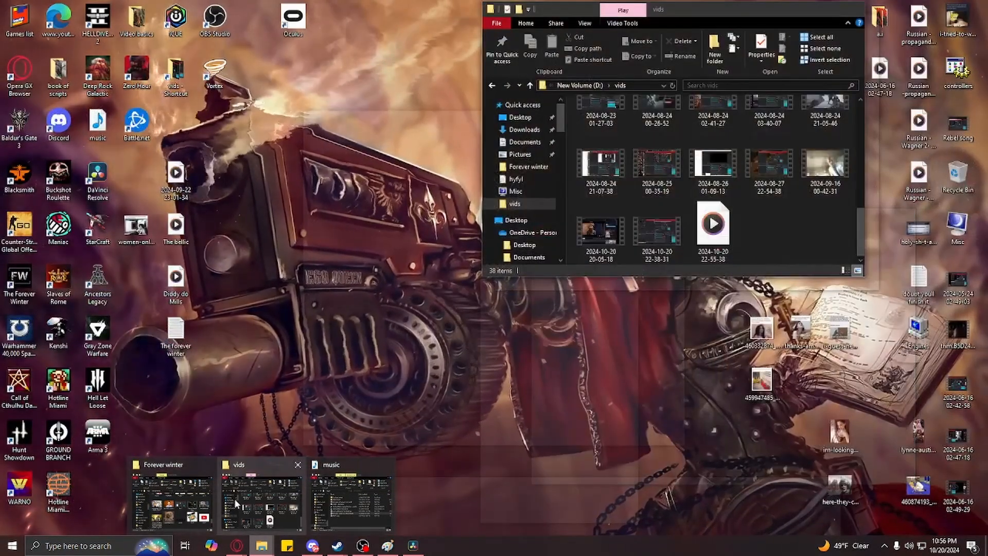
pyautogui.click(234, 498)
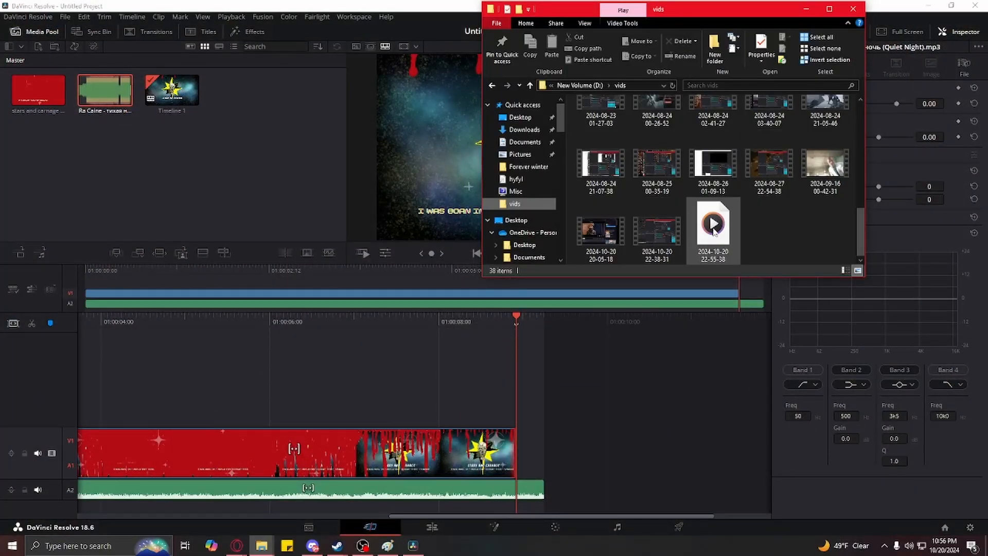
pyautogui.moveTo(713, 232); pyautogui.dragTo(232, 188)
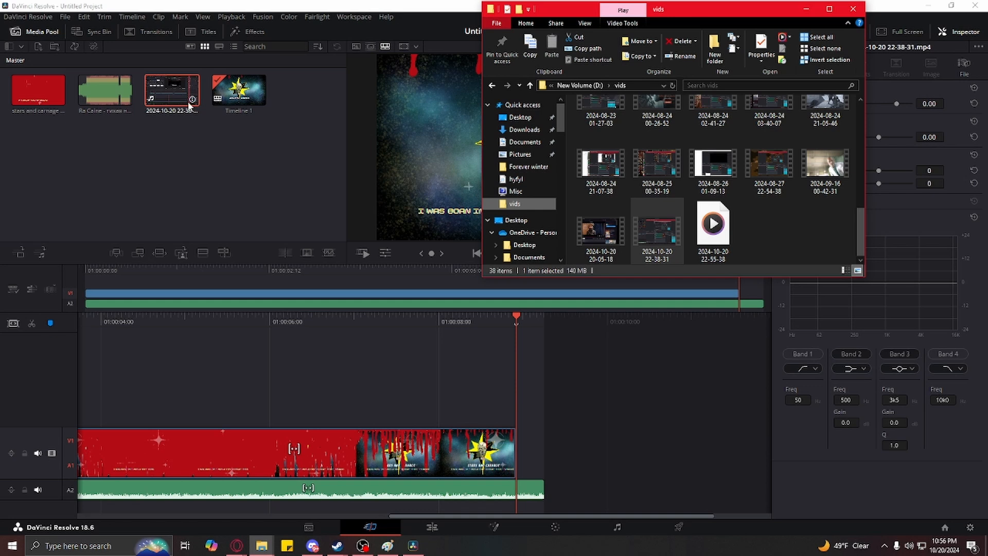
# Step: Place the imported recording on V1 at 01:00:08:22, directly after the intro clip, and show the transitions library
pyautogui.moveTo(180, 97); pyautogui.dragTo(535, 464)
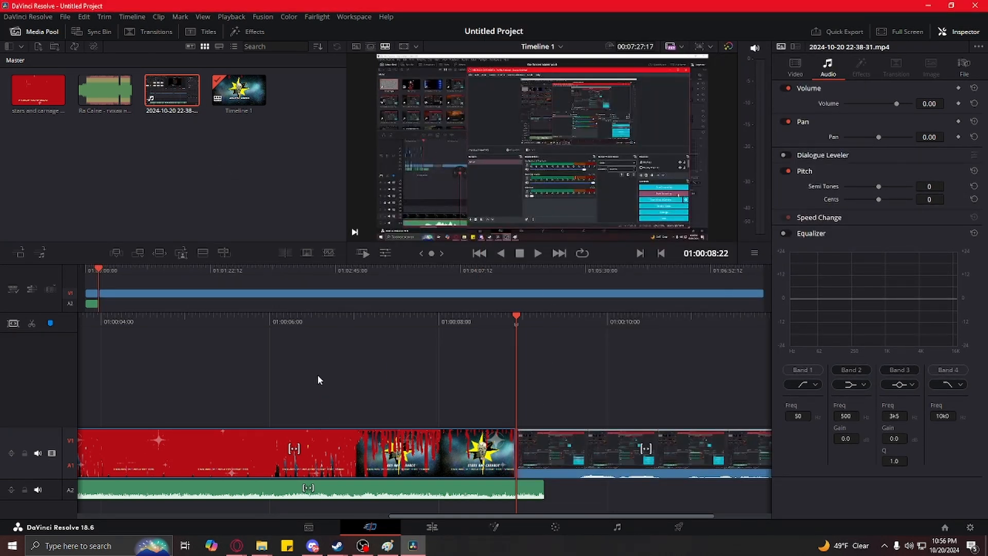
pyautogui.click(142, 32)
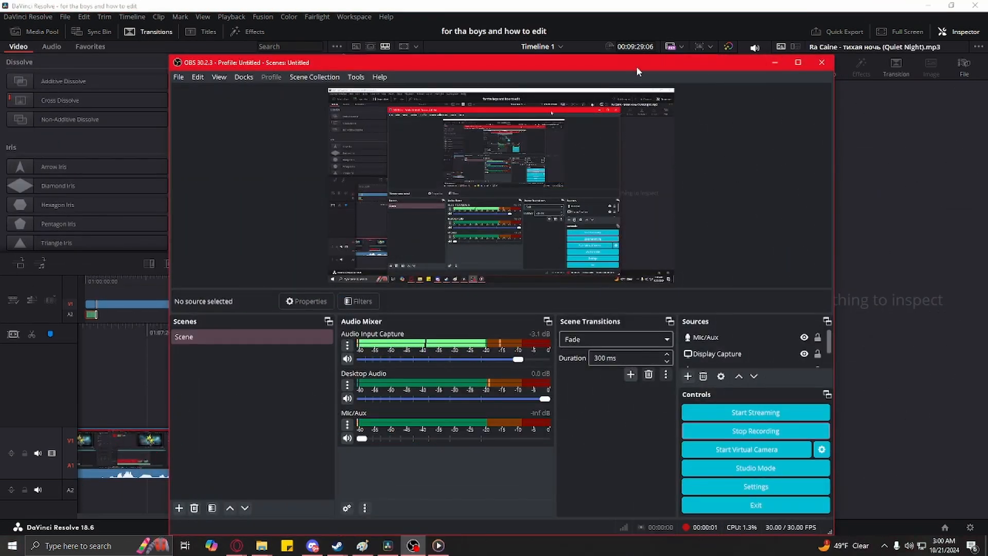
# Step: Clear the OBS window away, bring the playhead to 01:08:59:06 just before the last V1 join and show the media pool
pyautogui.moveTo(636, 66); pyautogui.dragTo(660, 454)
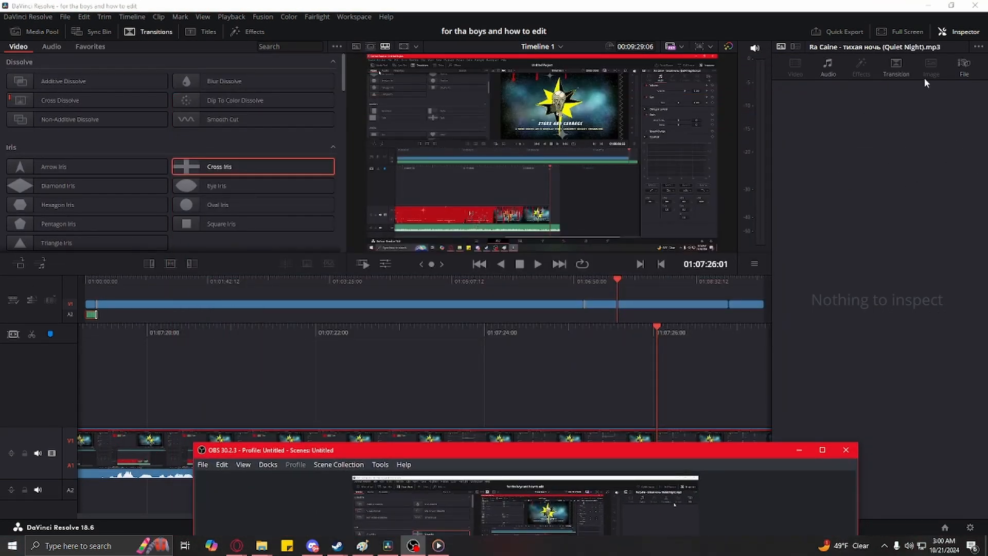
pyautogui.click(843, 243)
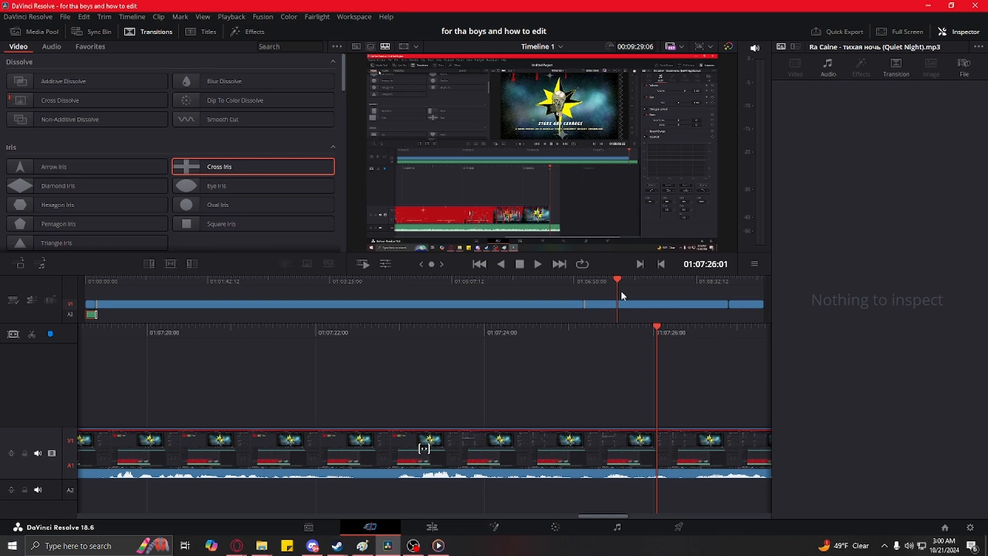
pyautogui.moveTo(618, 283); pyautogui.dragTo(728, 295)
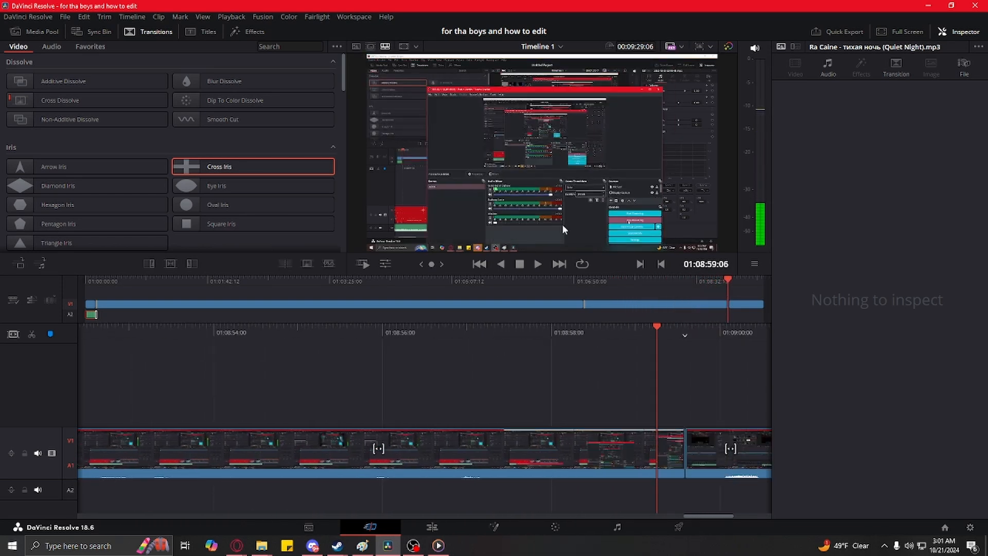
pyautogui.click(33, 35)
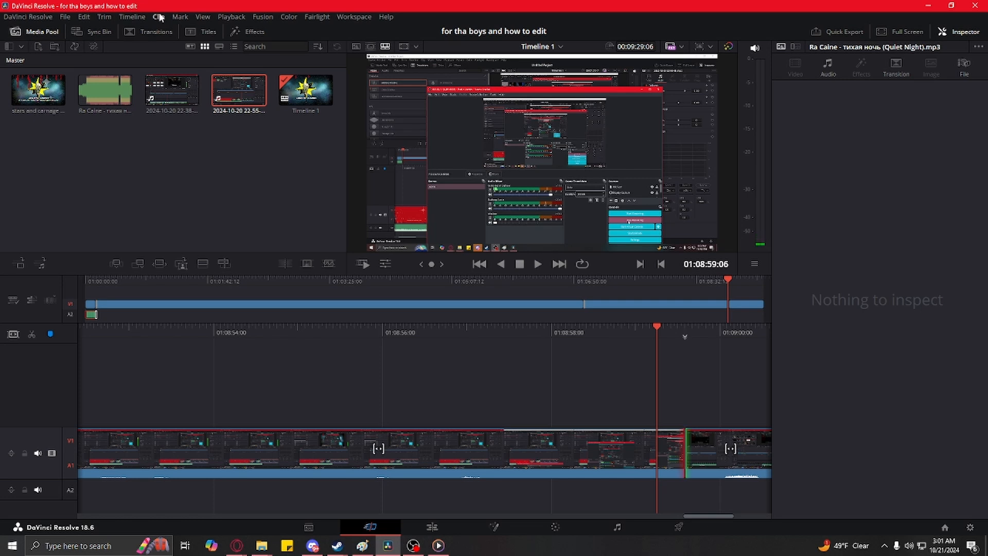
# Step: Show the video transitions library and look through the Iris group, trying Diamond Iris, Arrow Iris and Cross Iris
pyautogui.click(133, 34)
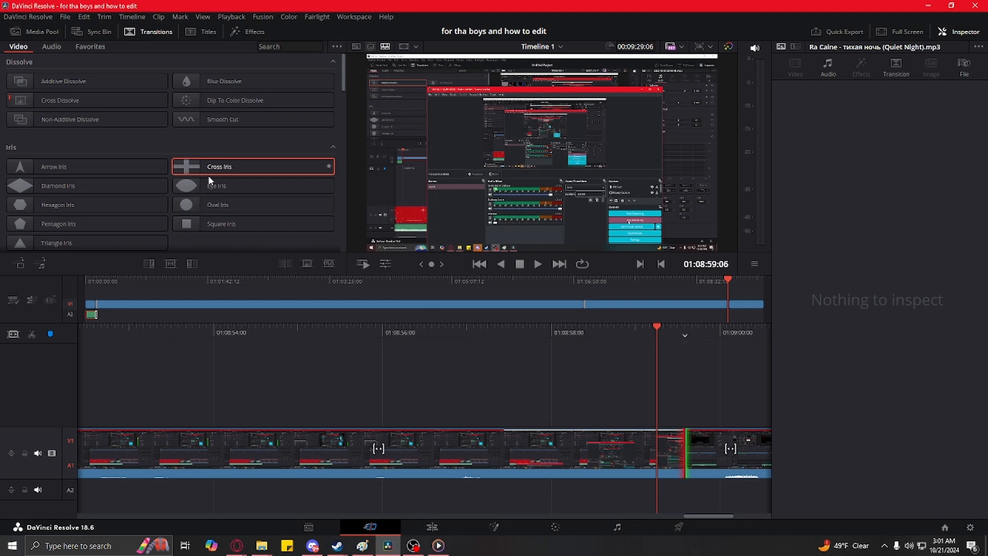
pyautogui.click(133, 190)
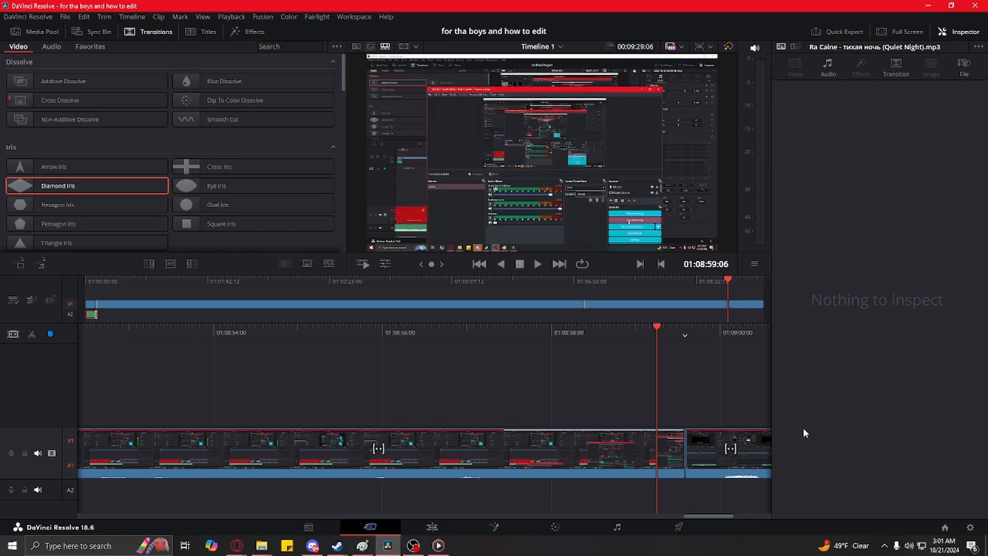
pyautogui.moveTo(77, 185); pyautogui.dragTo(159, 163)
pyautogui.click(111, 170)
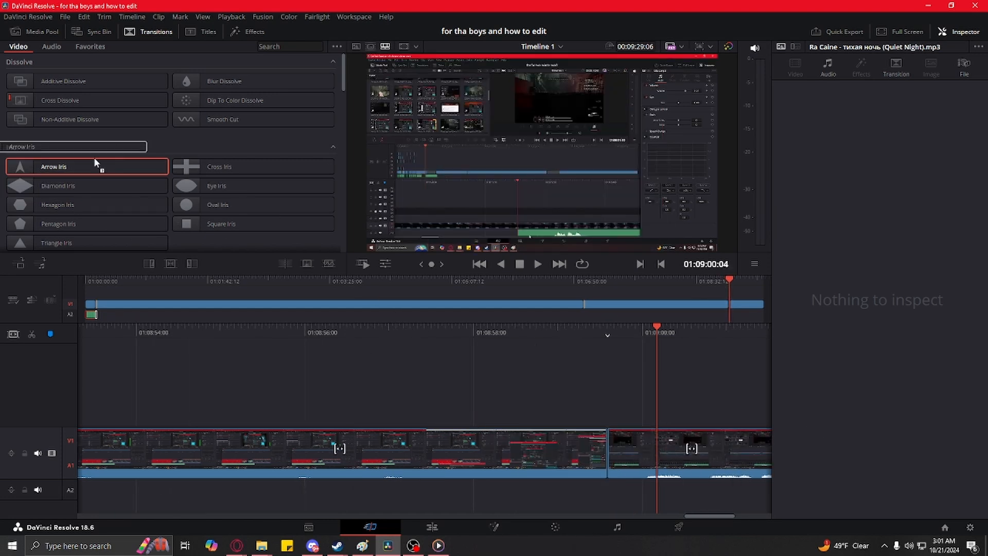
pyautogui.click(222, 169)
pyautogui.moveTo(227, 175); pyautogui.dragTo(294, 151)
pyautogui.scroll(-2, 229, 124)
pyautogui.scroll(-1, 229, 123)
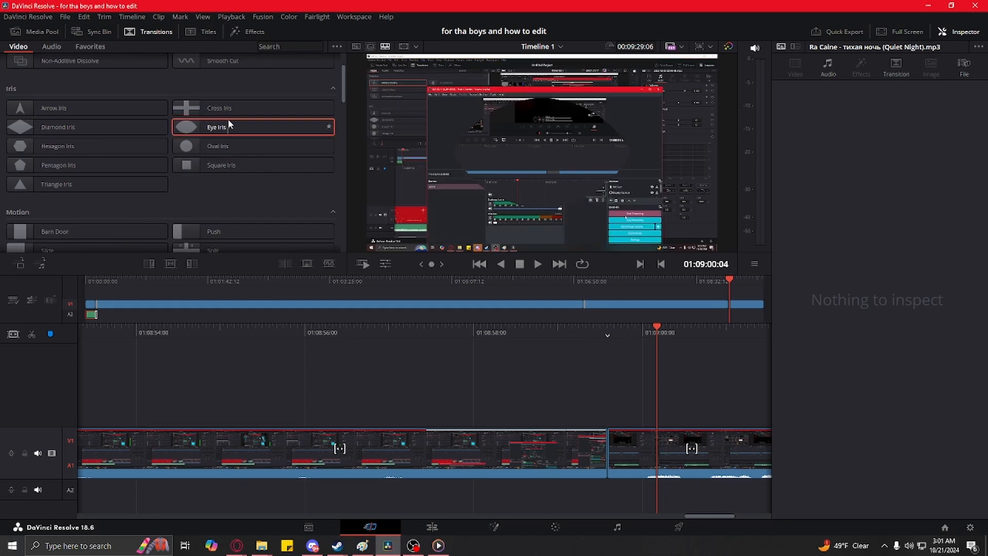
# Step: Apply the Eye Iris transition to the end of the V1 clip just before the last join and show its transition settings
pyautogui.moveTo(227, 120); pyautogui.dragTo(647, 400)
pyautogui.click(666, 444)
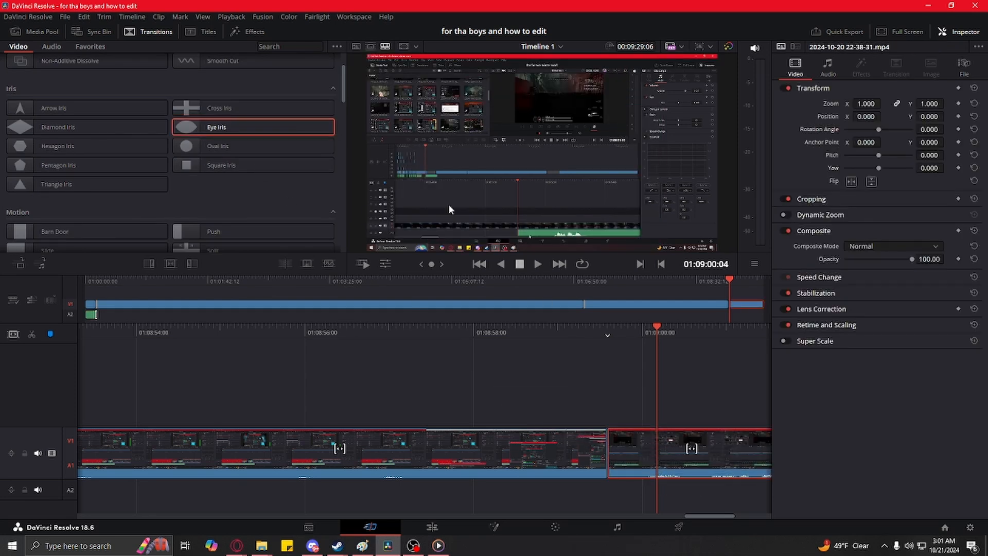
pyautogui.moveTo(216, 127)
pyautogui.mouseDown()
pyautogui.moveTo(226, 144)
pyautogui.moveTo(721, 431)
pyautogui.moveTo(586, 452)
pyautogui.moveTo(618, 457)
pyautogui.moveTo(586, 447)
pyautogui.moveTo(585, 462)
pyautogui.moveTo(621, 475)
pyautogui.moveTo(655, 466)
pyautogui.moveTo(665, 446)
pyautogui.moveTo(594, 446)
pyautogui.mouseUp()
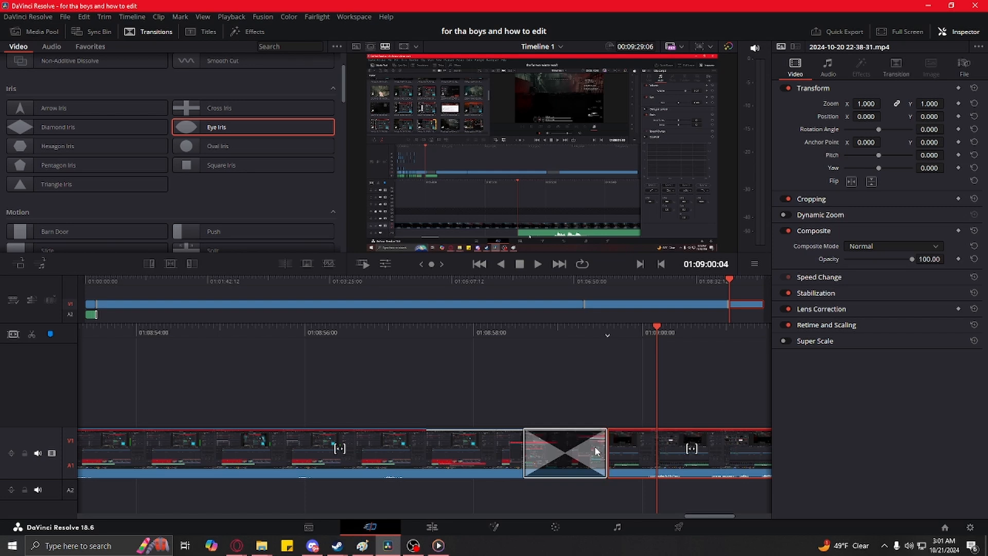
pyautogui.click(567, 456)
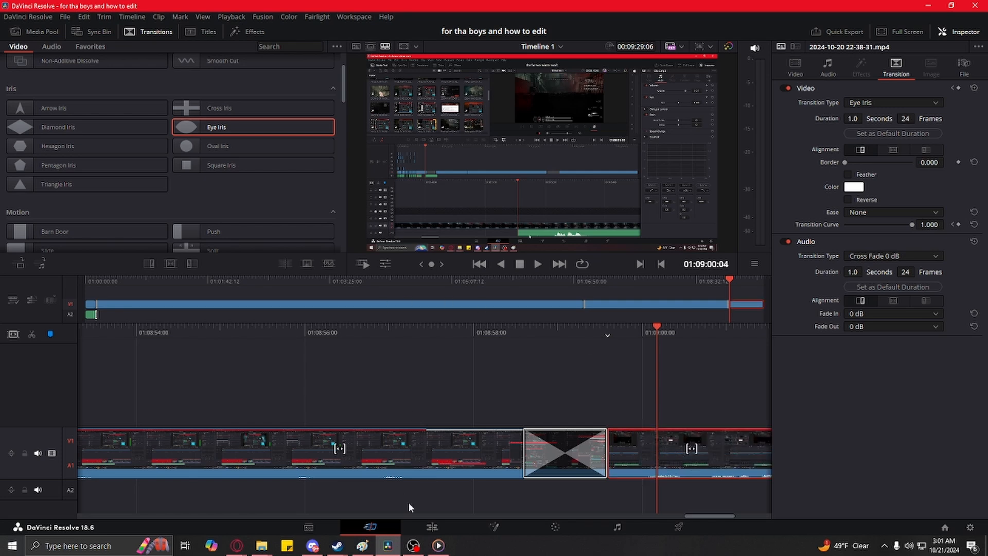
# Step: Move the last V1 clip straight up onto V2 and apply the Eye Iris transition to its start
pyautogui.moveTo(716, 515)
pyautogui.mouseDown()
pyautogui.moveTo(737, 515)
pyautogui.moveTo(721, 517)
pyautogui.mouseUp()
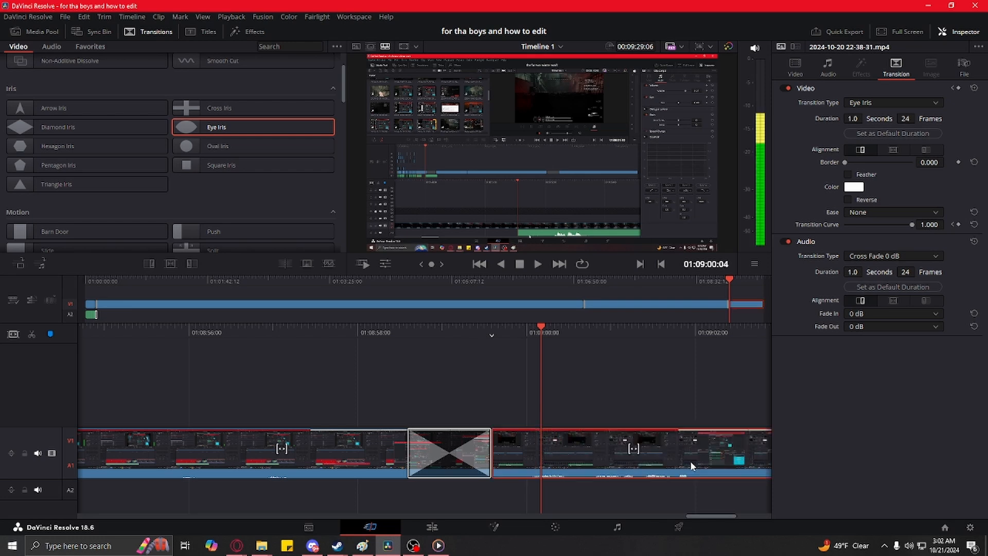
pyautogui.moveTo(620, 471); pyautogui.dragTo(599, 408)
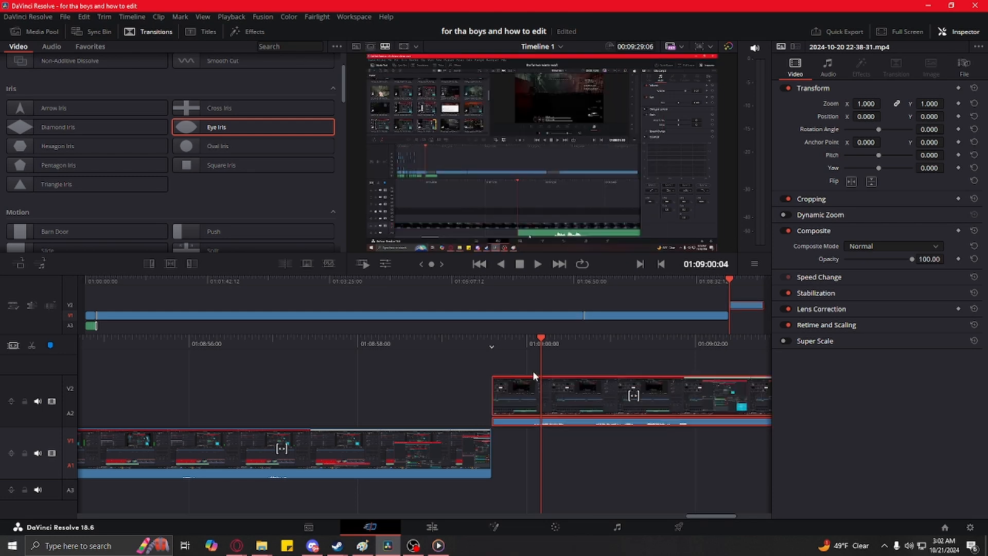
pyautogui.moveTo(200, 130); pyautogui.dragTo(497, 401)
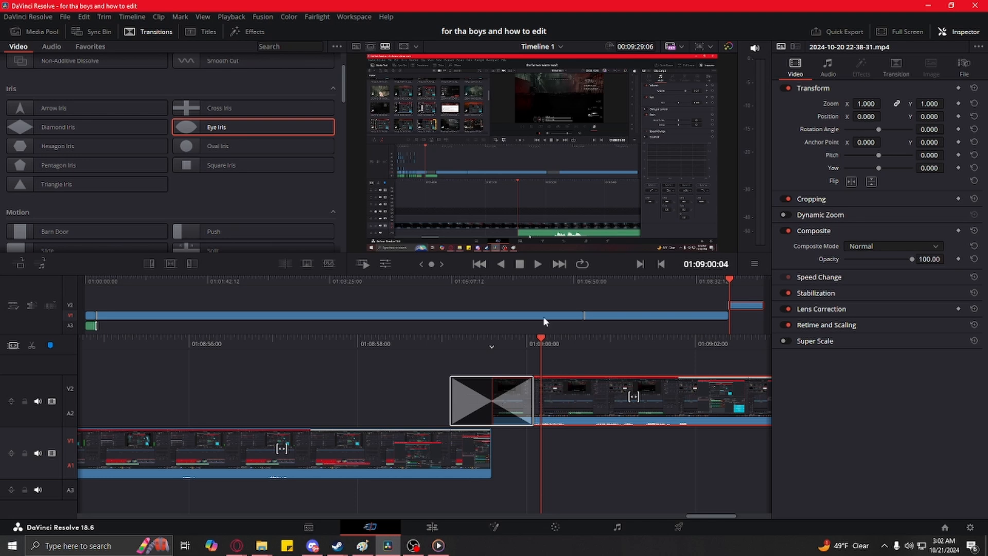
# Step: Play the timeline through the Eye Iris transition on V2 and scrub back to 01:07:52:08
pyautogui.moveTo(731, 282); pyautogui.dragTo(680, 280)
pyautogui.click(539, 266)
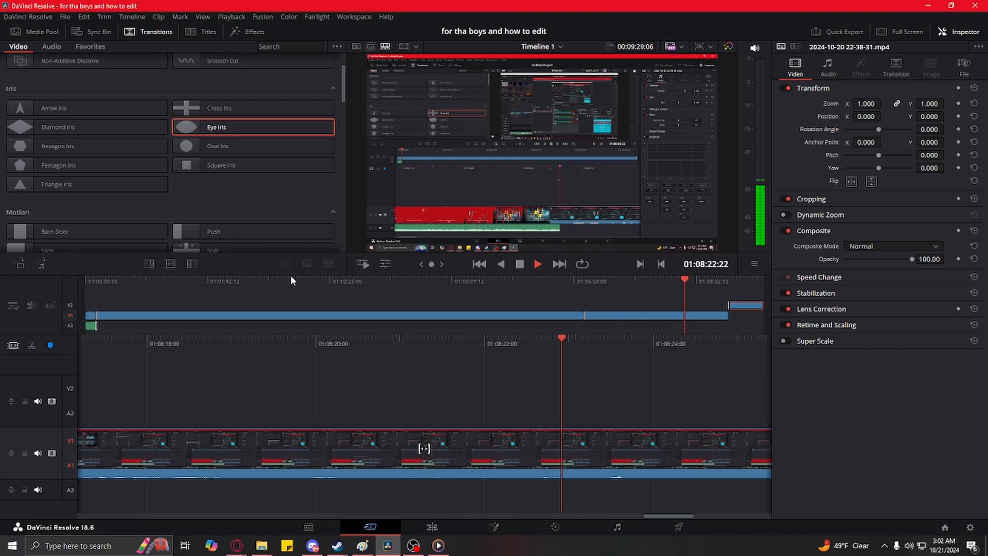
pyautogui.click(701, 282)
pyautogui.moveTo(702, 283); pyautogui.dragTo(727, 289)
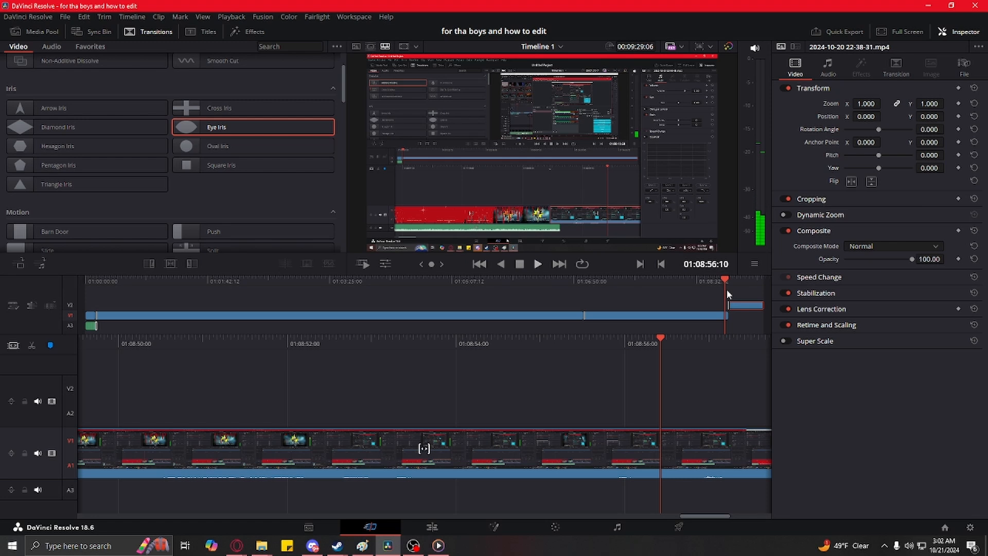
pyautogui.press('space')
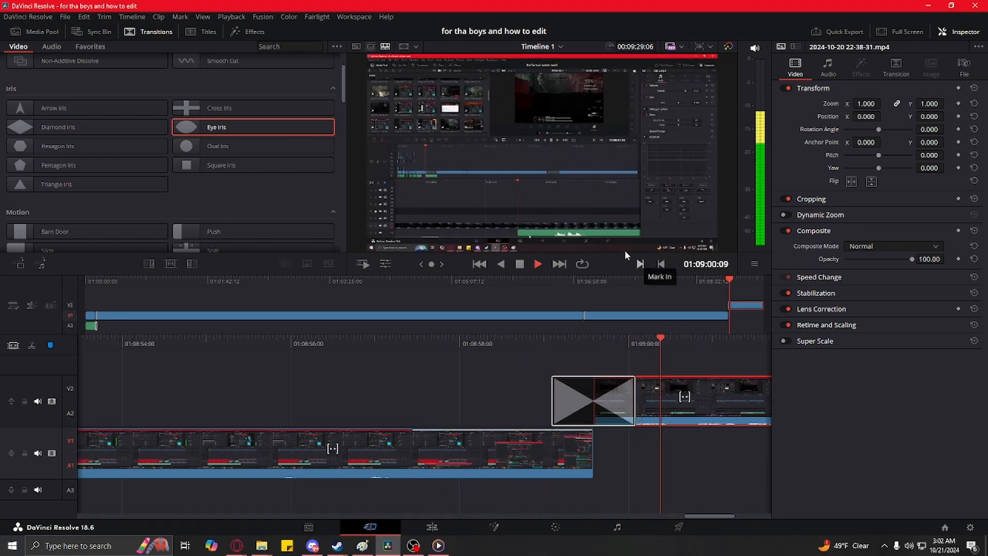
pyautogui.click(519, 264)
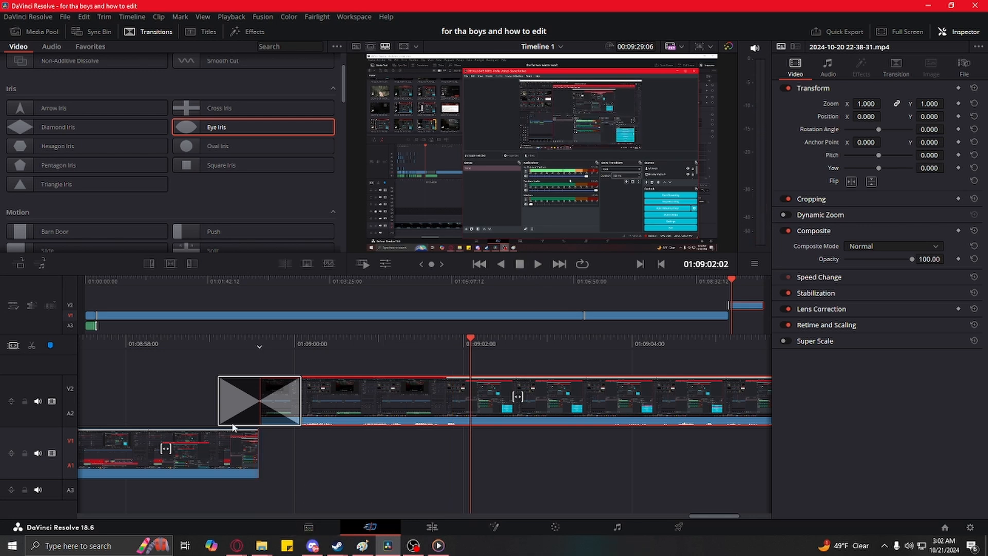
pyautogui.moveTo(471, 338); pyautogui.dragTo(600, 403)
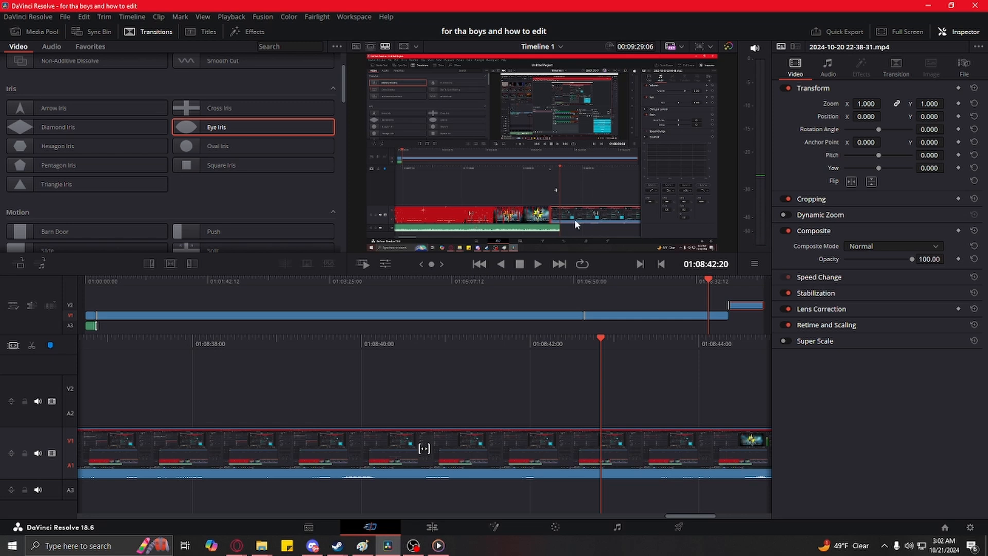
pyautogui.moveTo(603, 335); pyautogui.dragTo(131, 350)
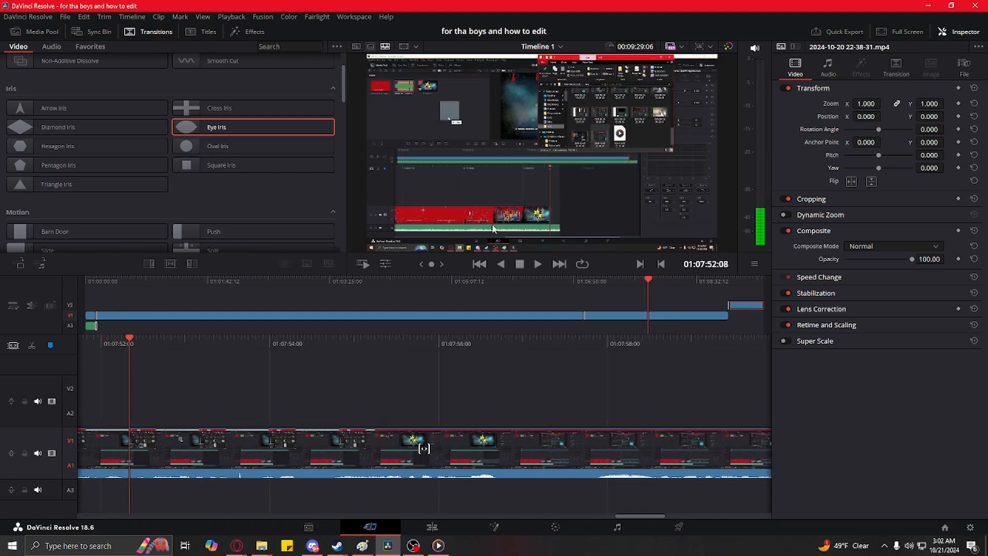
pyautogui.click(413, 545)
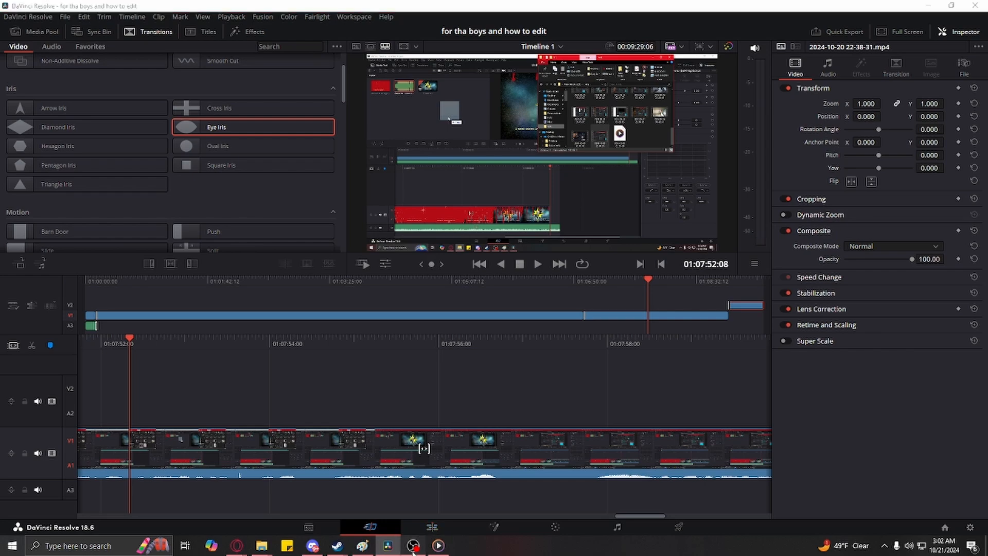
pyautogui.moveTo(728, 450); pyautogui.dragTo(589, 8)
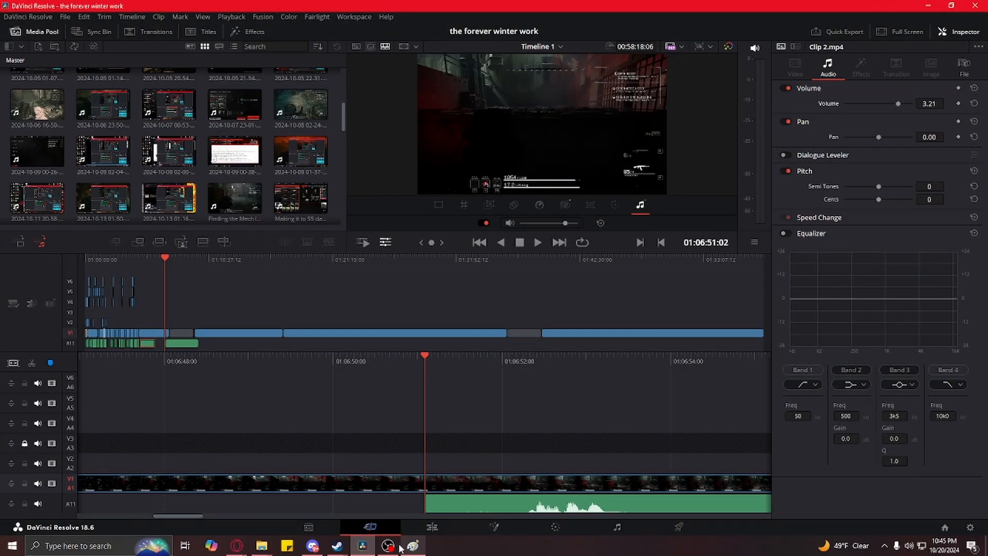
pyautogui.click(397, 545)
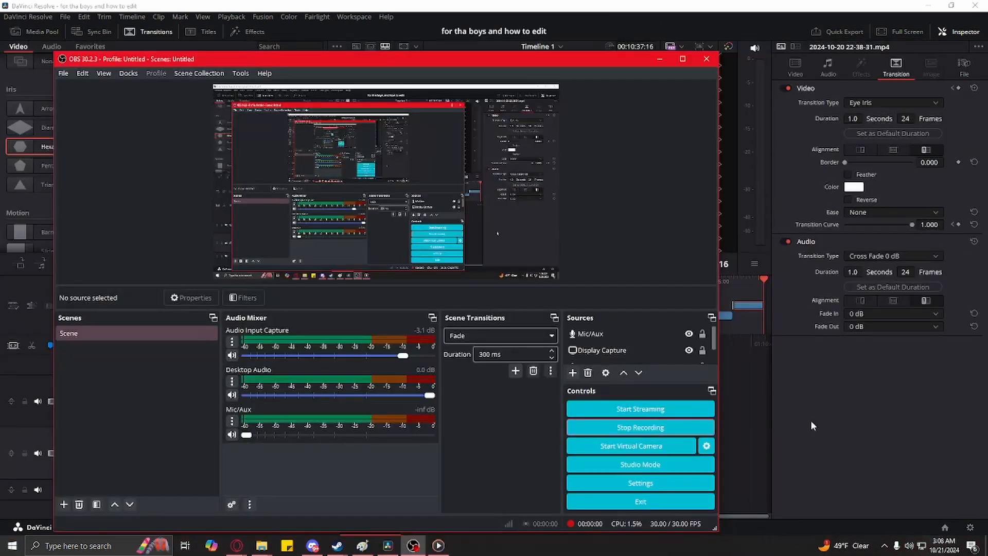
# Step: Return from OBS to the DaVinci Resolve project and open Quick Export for Timeline 1
pyautogui.click(811, 421)
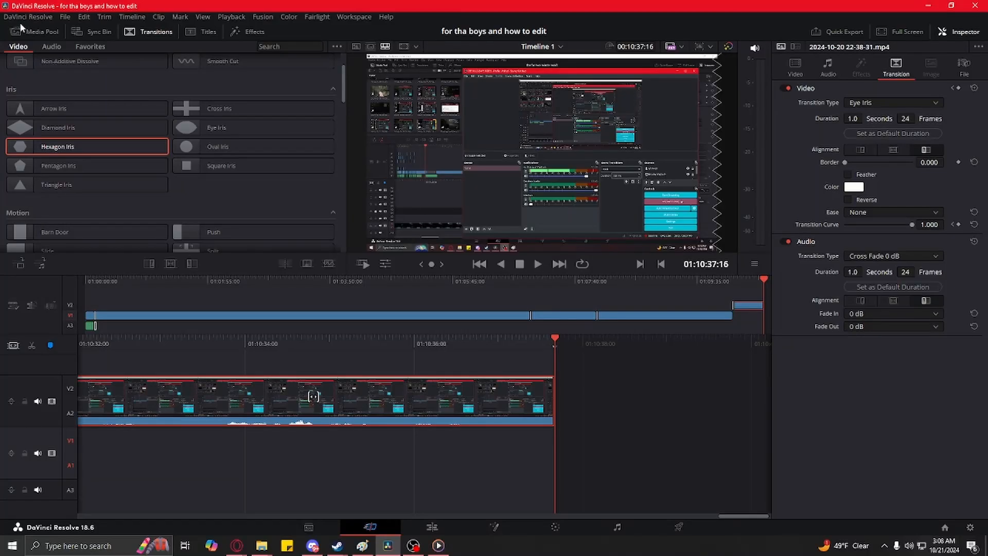
pyautogui.click(65, 17)
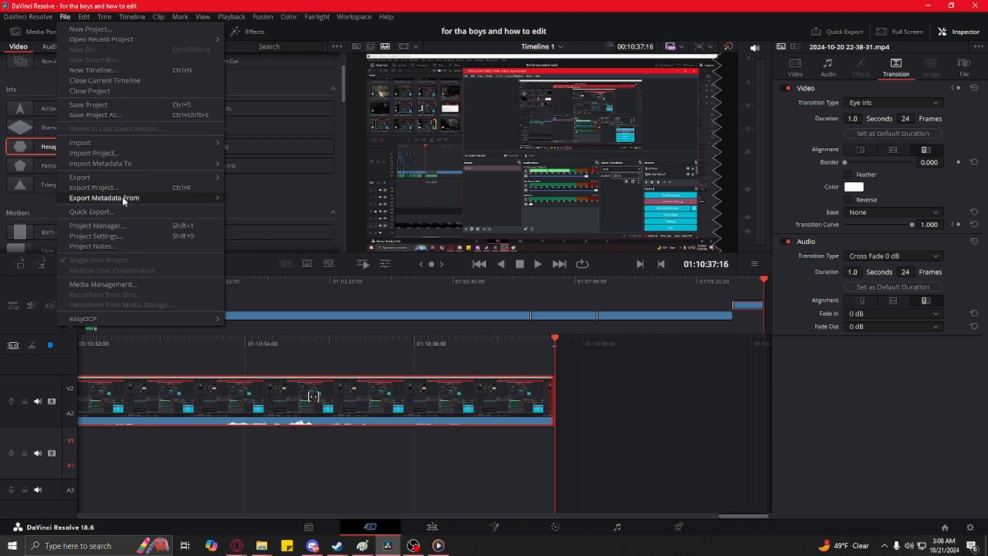
pyautogui.moveTo(123, 200)
pyautogui.click(126, 212)
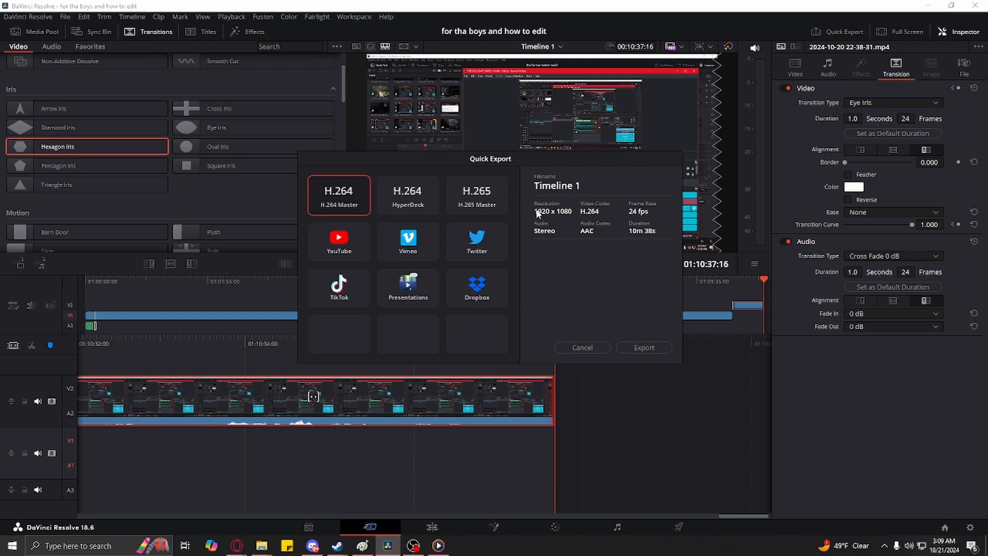
# Step: Look through the TikTok, Presentations and Vimeo export presets and select the H.264 Master preset
pyautogui.click(347, 246)
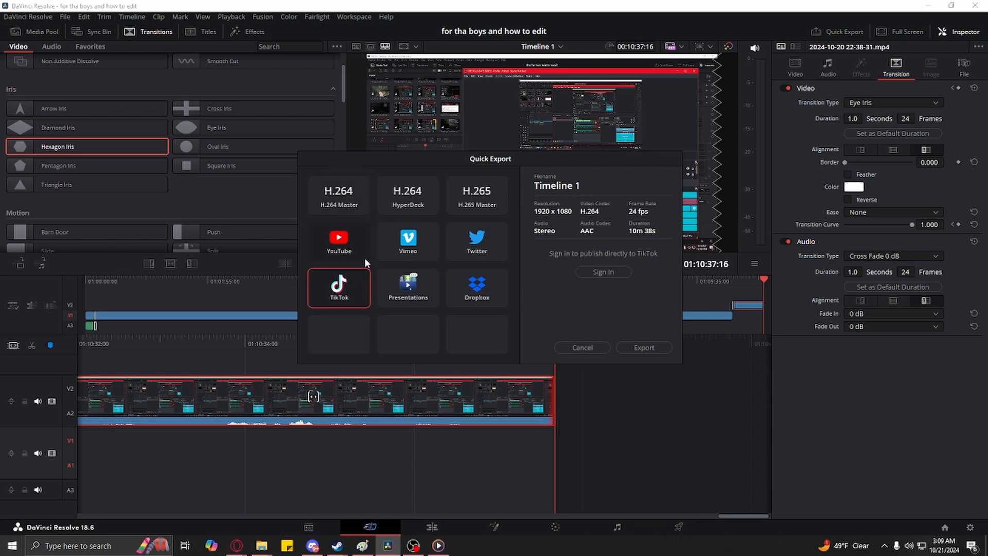
pyautogui.click(418, 273)
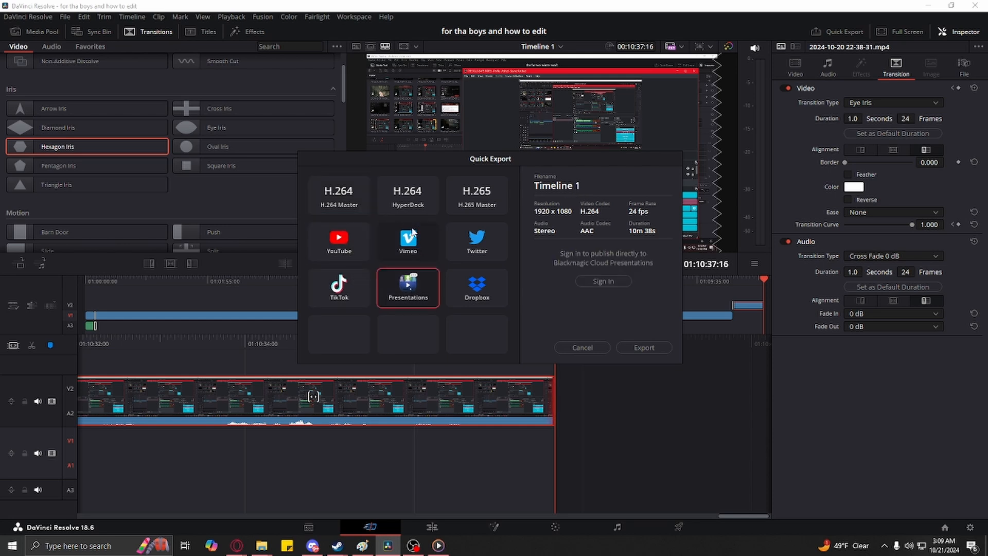
pyautogui.click(412, 237)
pyautogui.click(361, 207)
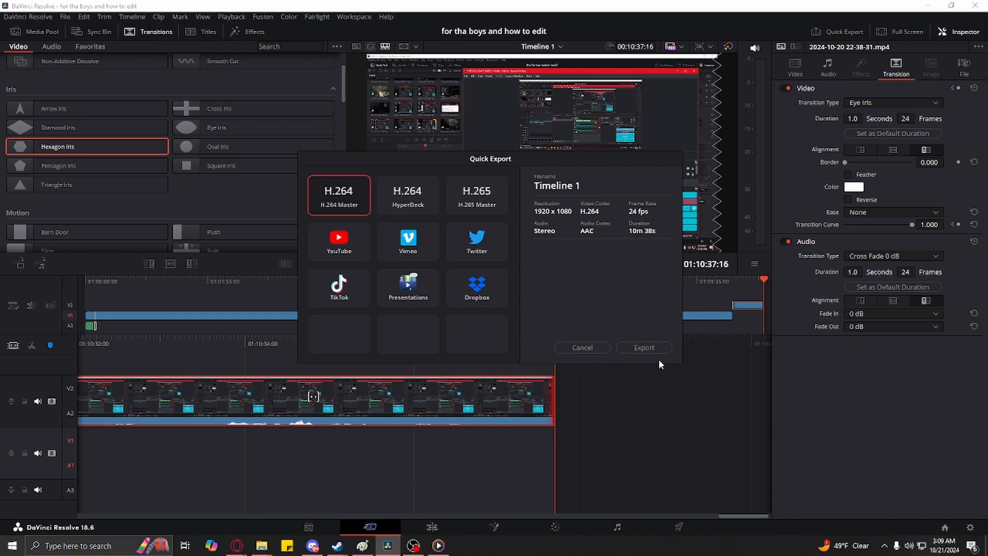
# Step: Start the export to the Desktop folder and enter the file name "Vid edit how to a rambeling mess"
pyautogui.click(654, 345)
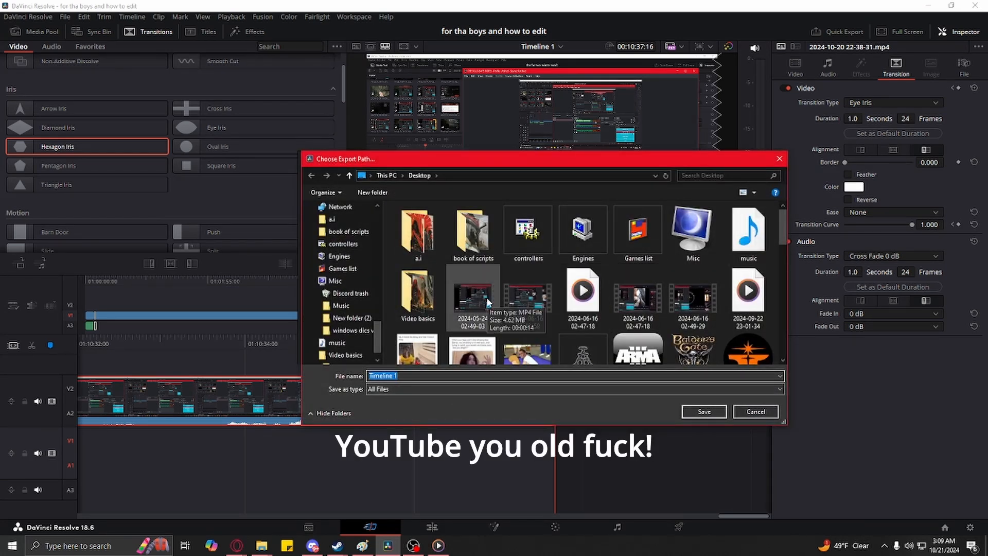
pyautogui.press('BackSpace')
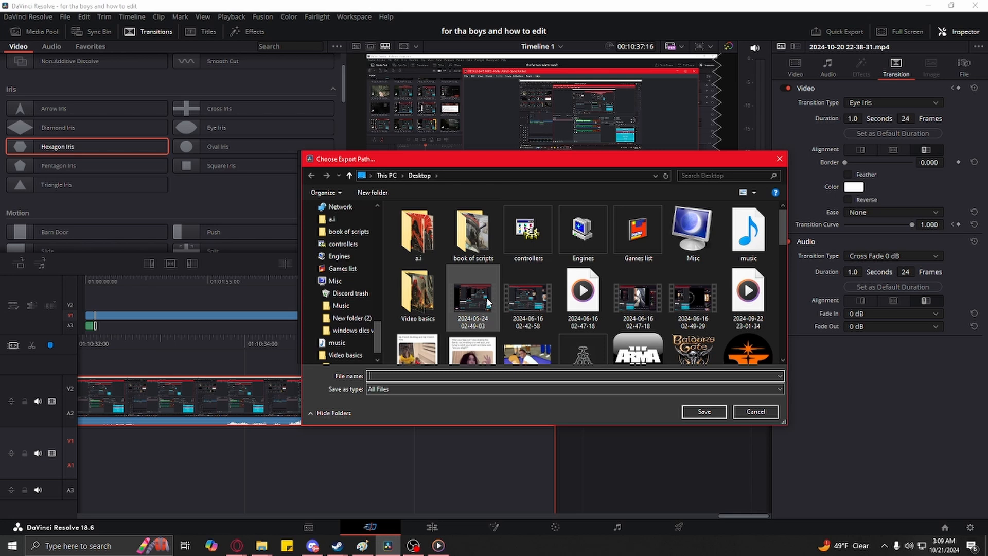
pyautogui.write('Vid edit how to a rambeling mess')
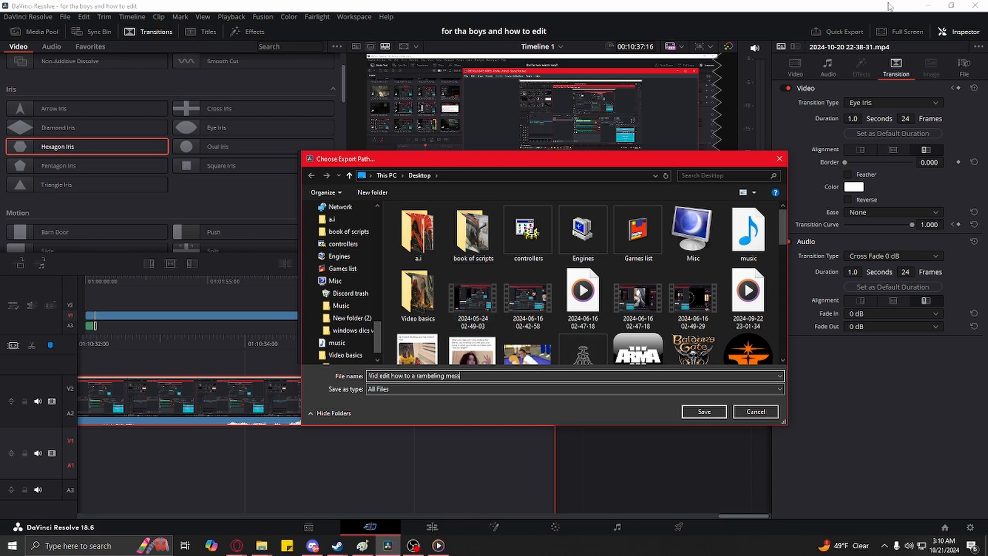
# Step: Clear the whole export file name and switch to OBS
pyautogui.press('BackSpace')
pyautogui.press('BackSpace')
pyautogui.press('BackSpace')
pyautogui.press('BackSpace')
pyautogui.press('BackSpace')
pyautogui.press('BackSpace')
pyautogui.press('BackSpace')
pyautogui.press('BackSpace')
pyautogui.press('BackSpace')
pyautogui.press('BackSpace')
pyautogui.press('BackSpace')
pyautogui.press('BackSpace')
pyautogui.press('BackSpace')
pyautogui.press('BackSpace')
pyautogui.press('BackSpace')
pyautogui.press('BackSpace')
pyautogui.press('BackSpace')
pyautogui.press('BackSpace')
pyautogui.press('BackSpace')
pyautogui.press('BackSpace')
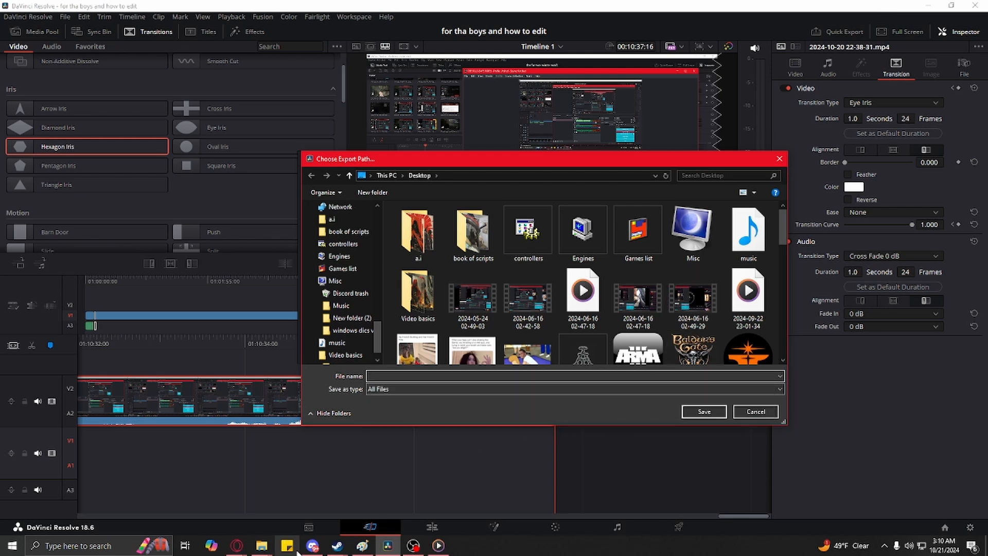
pyautogui.click(413, 545)
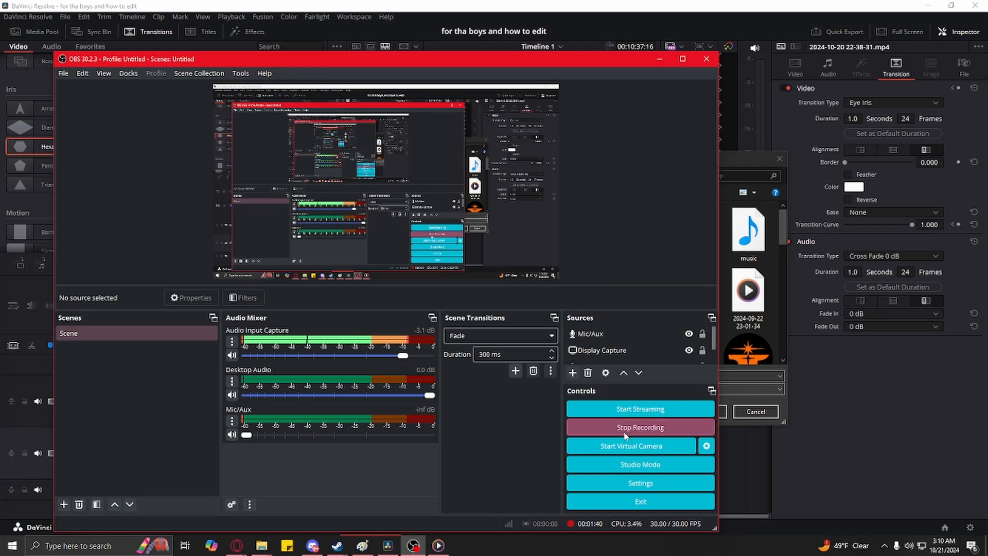